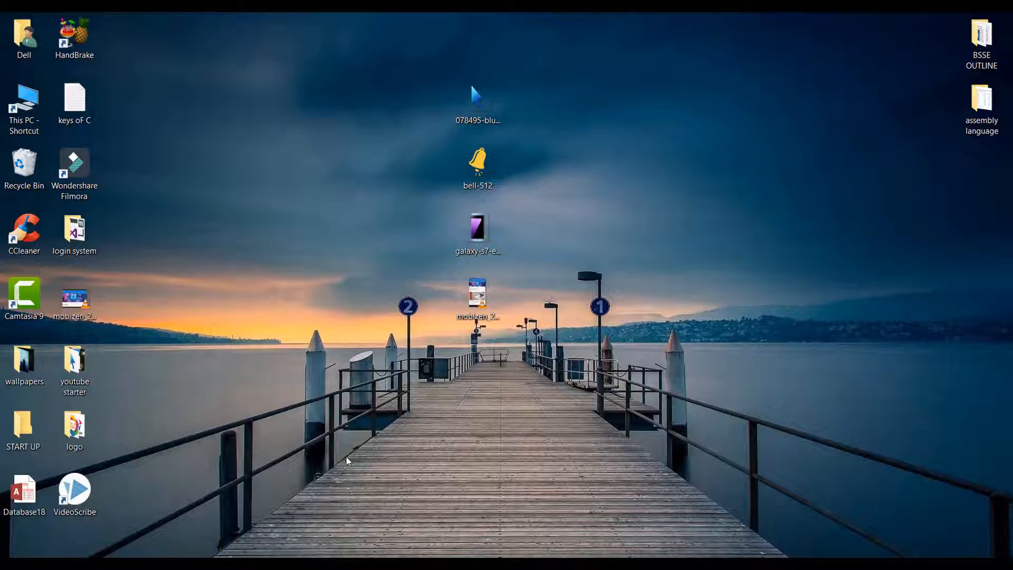
Step: Play the ASDDD video from the youtube starter folder on the desktop, and close the player and folder
double_click(74, 367)
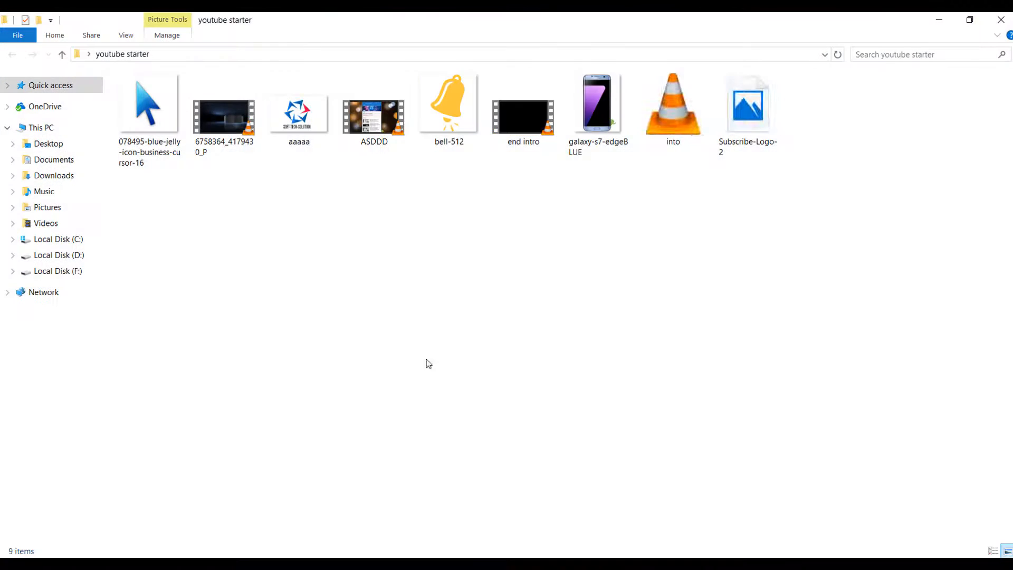
double_click(398, 121)
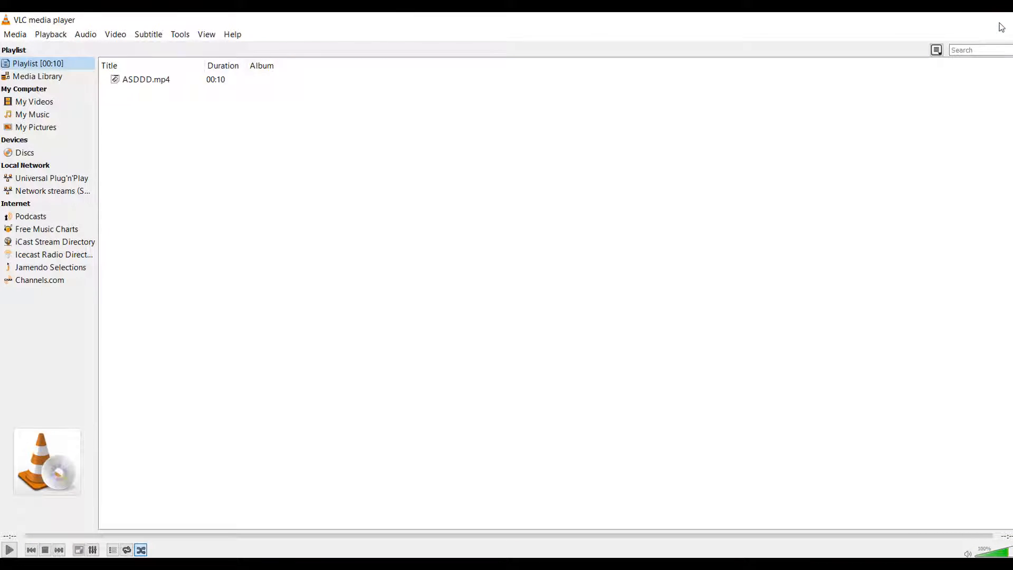
left_click(1000, 20)
left_click(996, 26)
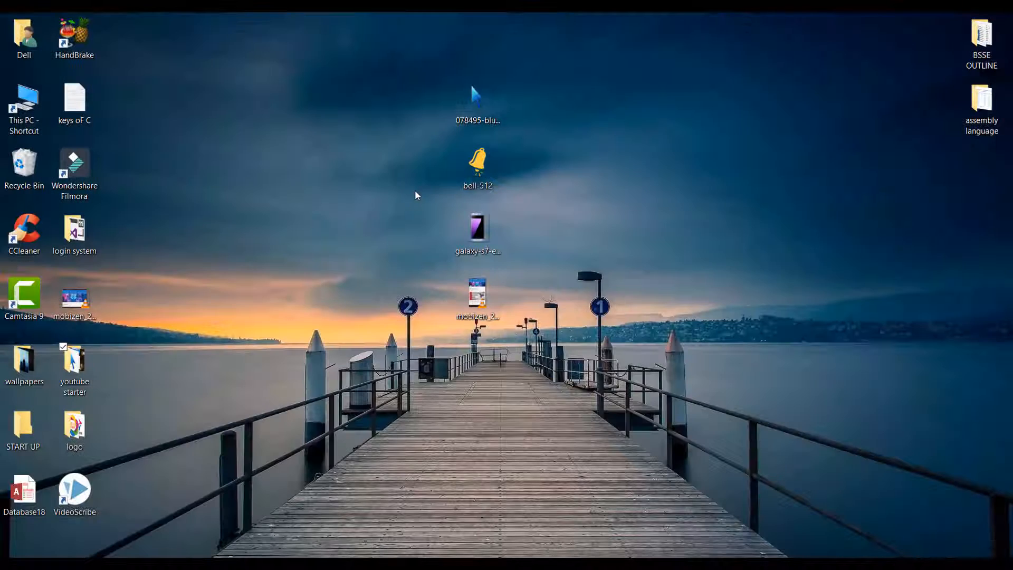
right_click(314, 209)
left_click(265, 254)
right_click(263, 249)
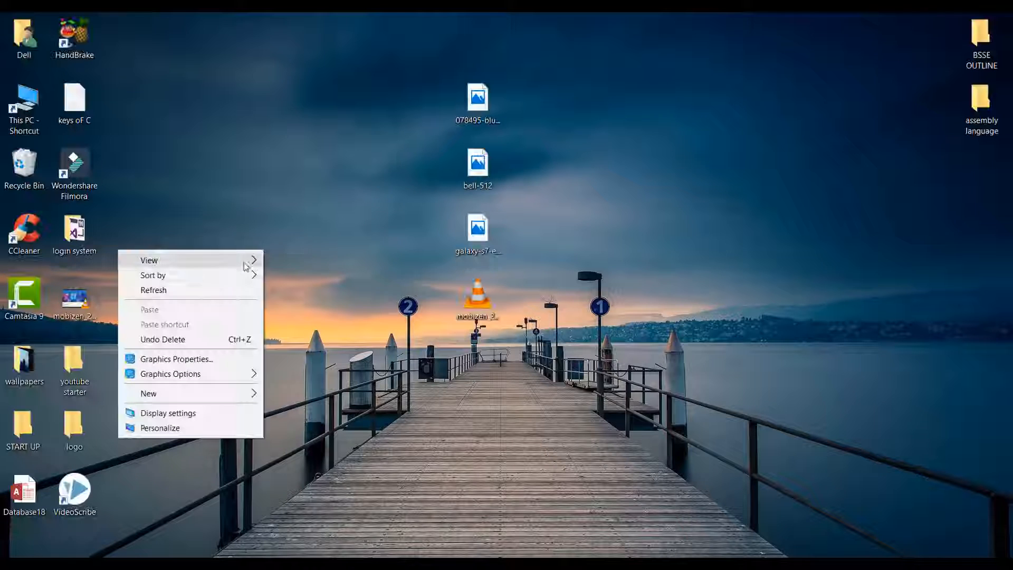
right_click(222, 289)
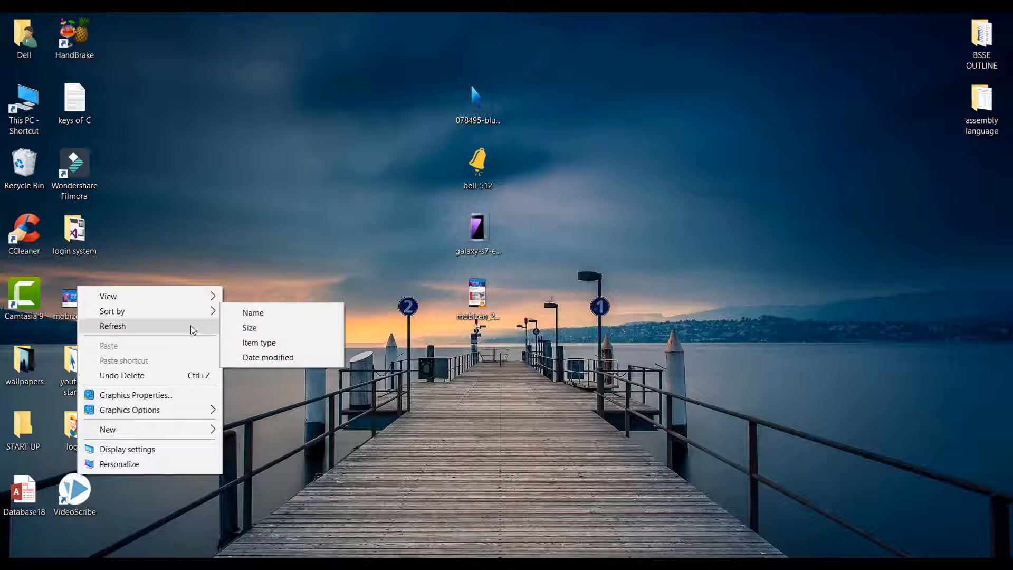
left_click(191, 325)
right_click(234, 292)
left_click(206, 331)
right_click(227, 322)
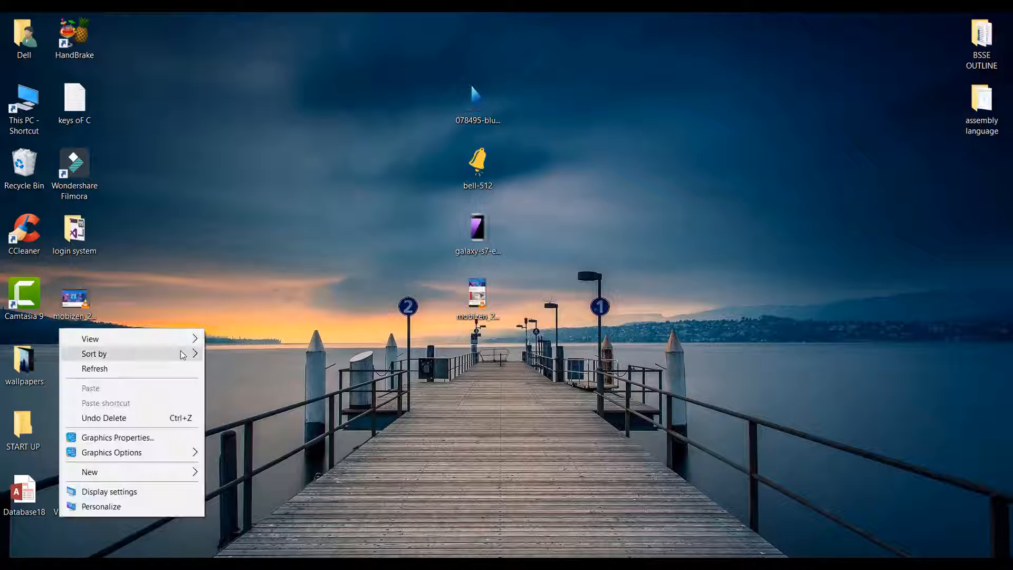
left_click(182, 368)
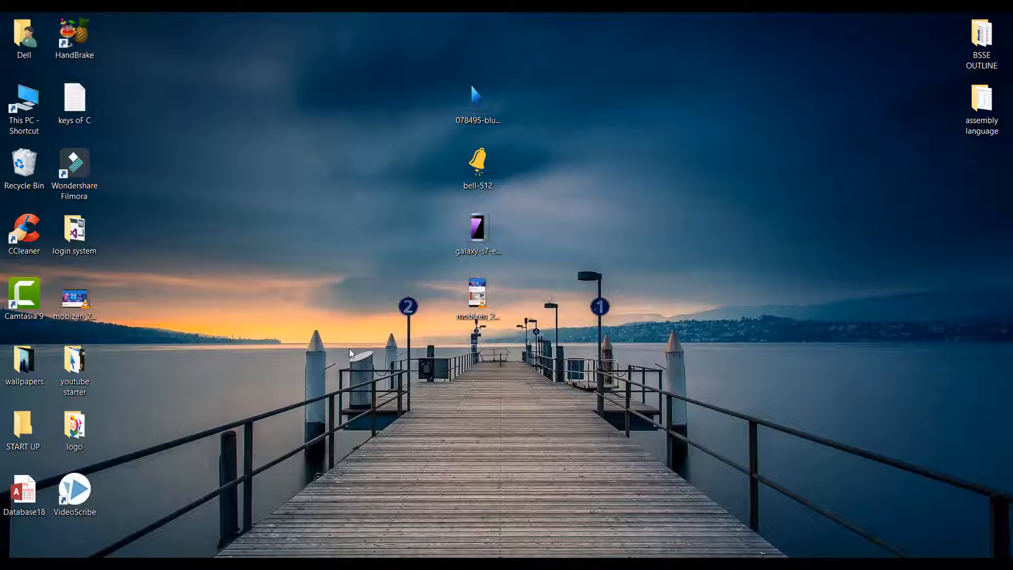
right_click(307, 230)
left_click(293, 267)
right_click(290, 263)
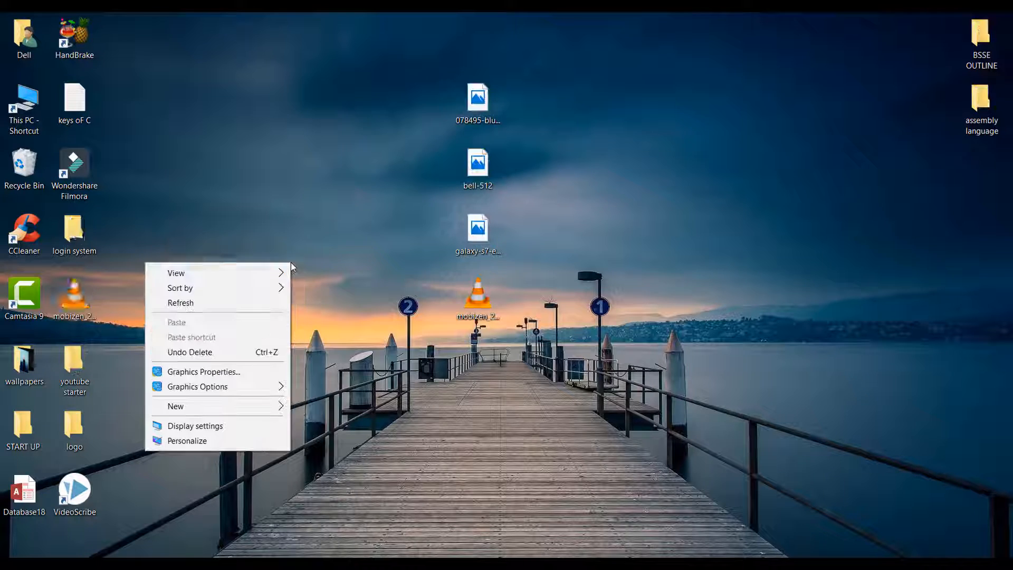
left_click(285, 303)
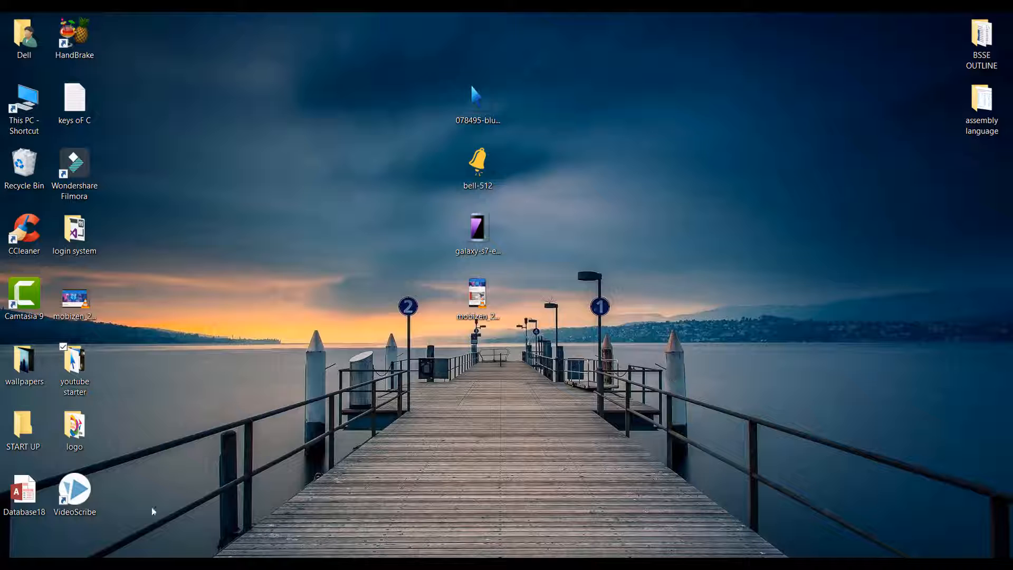
Step: Reopen the youtube starter folder, watch the start of the ASDDD intro again, and close both windows
double_click(75, 364)
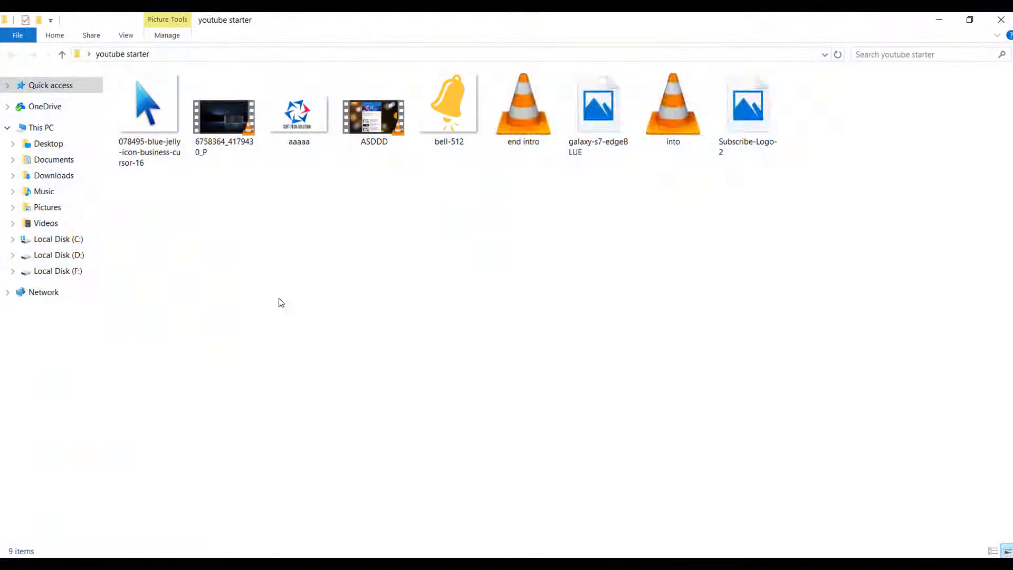
double_click(379, 143)
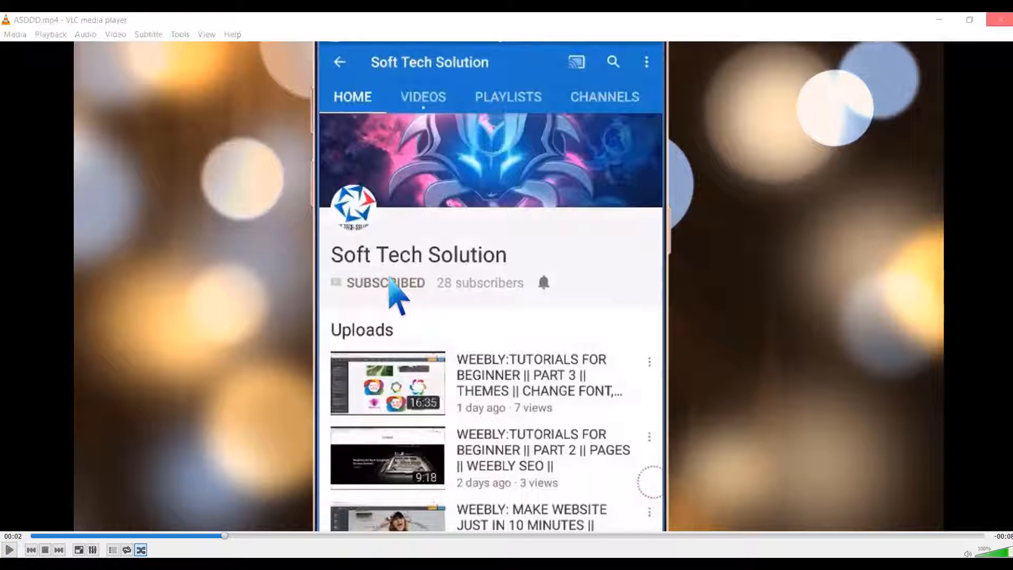
left_click(1001, 19)
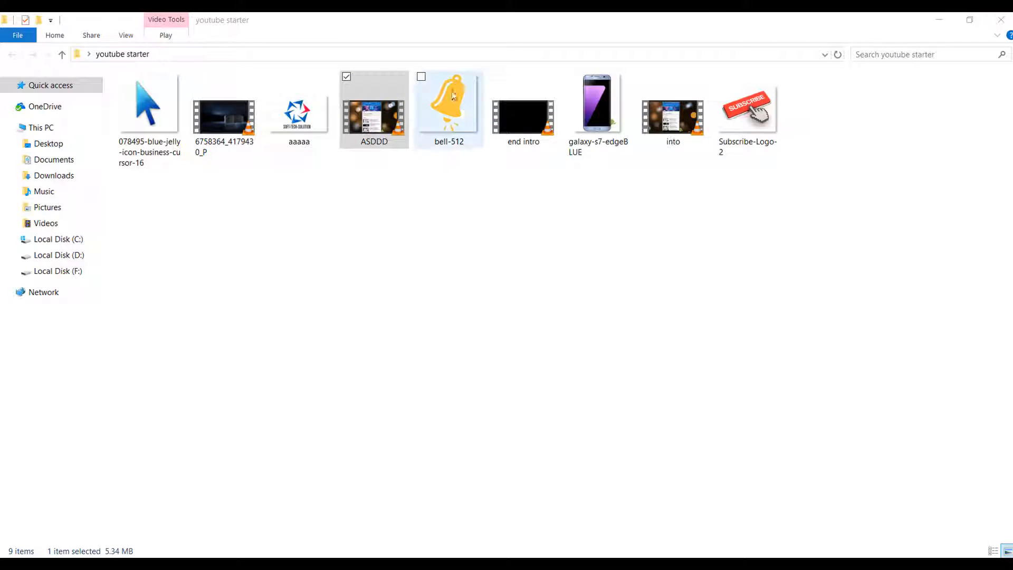
left_click(1001, 19)
Step: View the blue cursor, bell-512 and galaxy-s7-edgeBLUE images from the desktop, and close the photo viewer
double_click(496, 235)
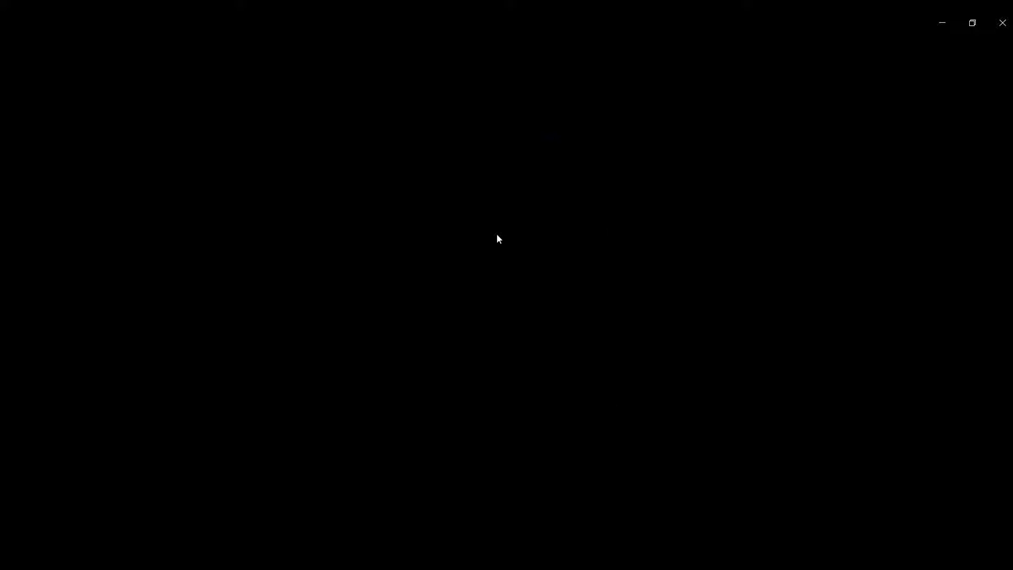
scroll(499, 259, "down", 2)
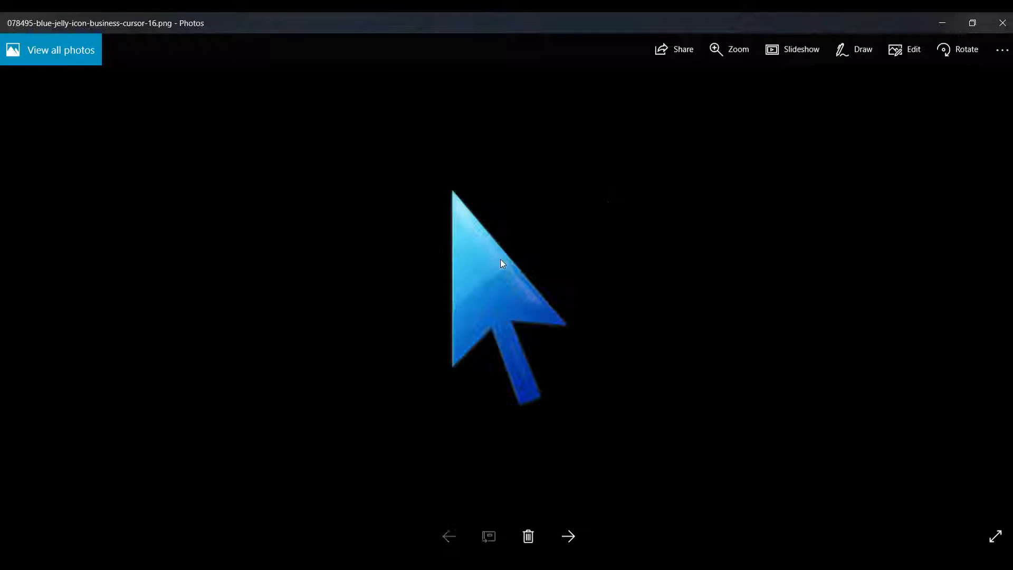
scroll(500, 260, "up", 2)
scroll(501, 264, "down", 1)
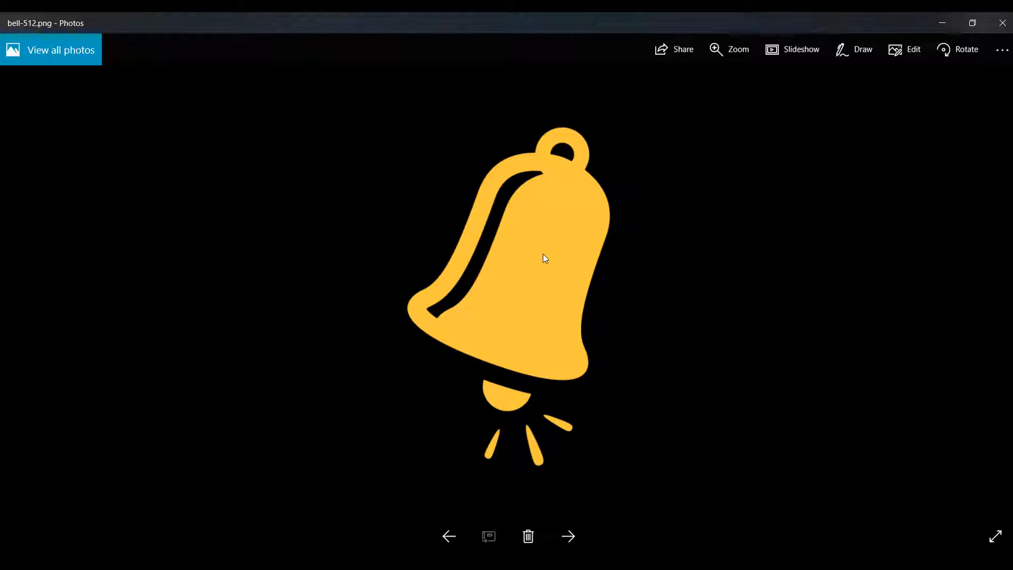
scroll(545, 258, "up", 1)
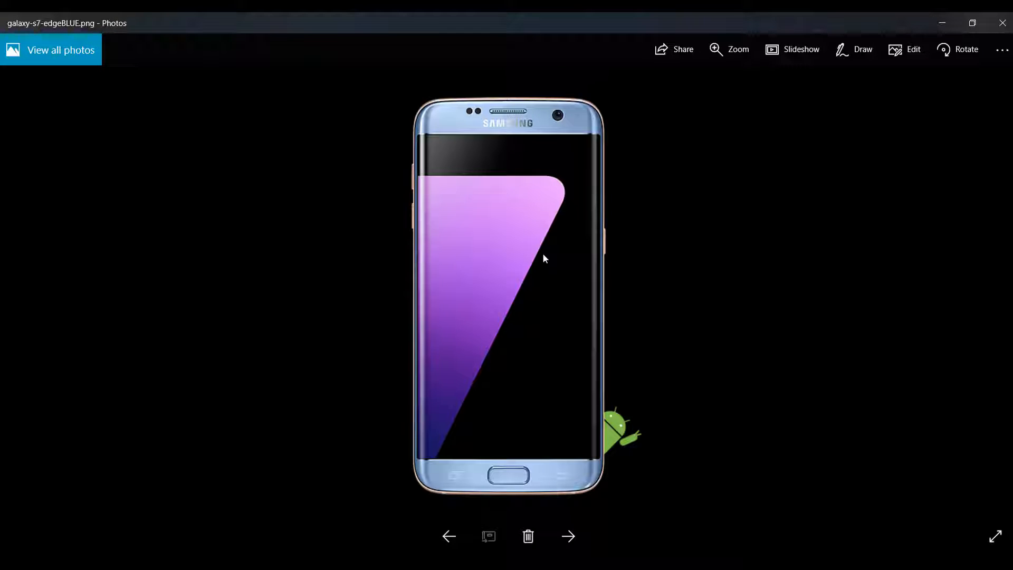
scroll(542, 258, "down", 1)
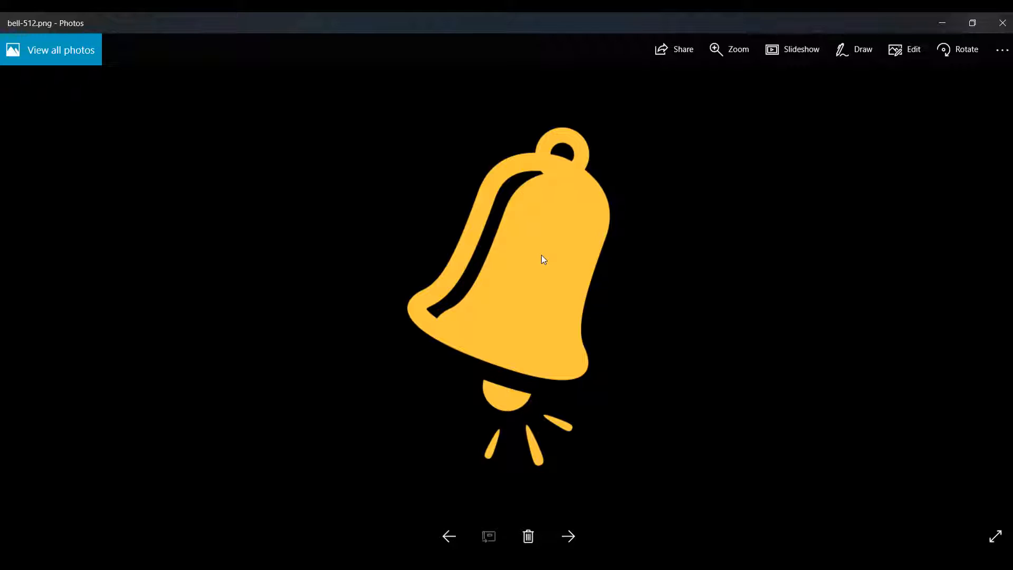
key("Left")
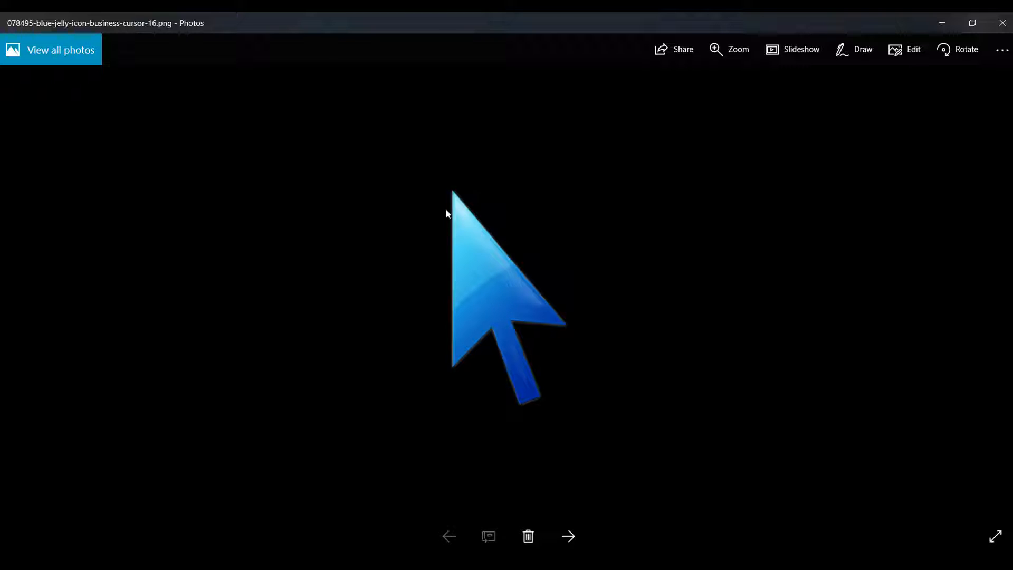
left_click(1002, 23)
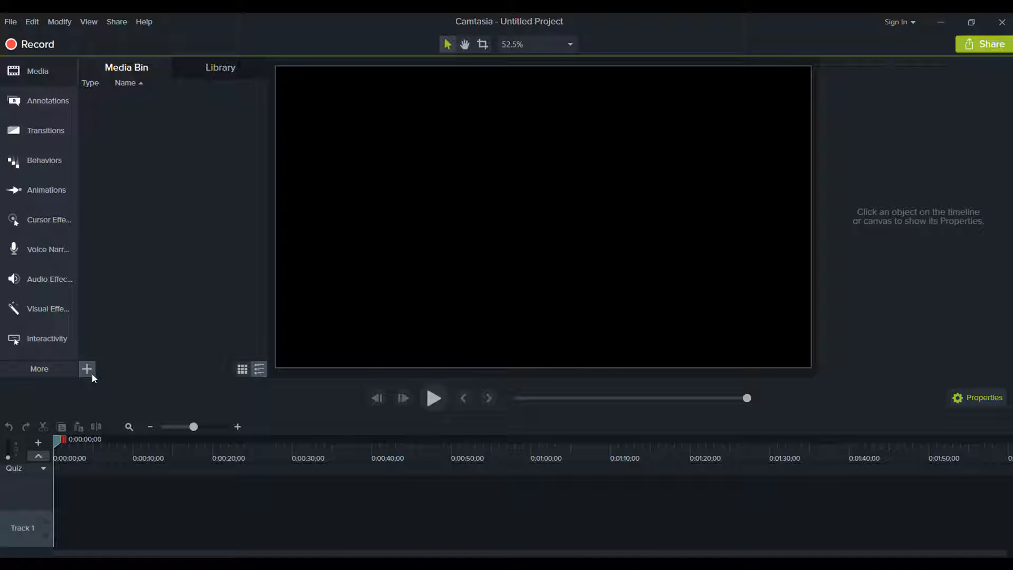
Step: In Camtasia, import the blue cursor image, bell-512, galaxy-s7-edgeBLUE and the mobizen_20170819_172738 video from the Desktop
left_click(91, 373)
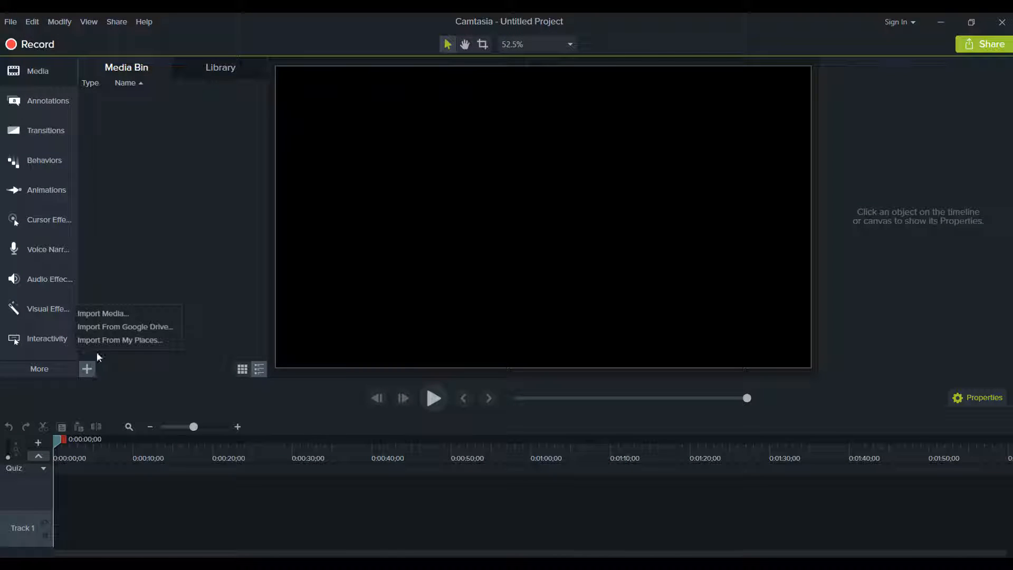
left_click(120, 313)
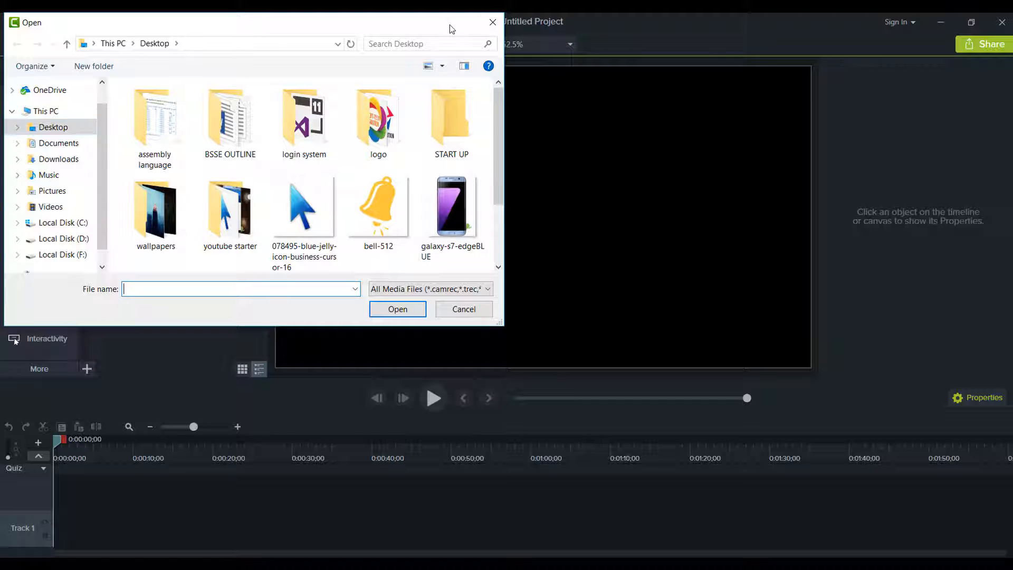
double_click(450, 25)
left_click(696, 150)
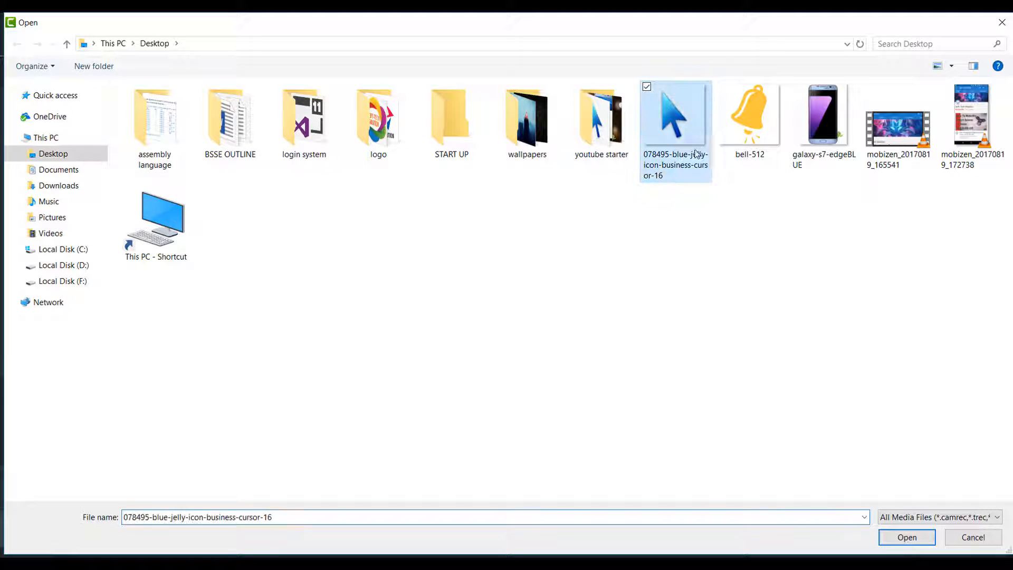
left_click(753, 142, "ctrl")
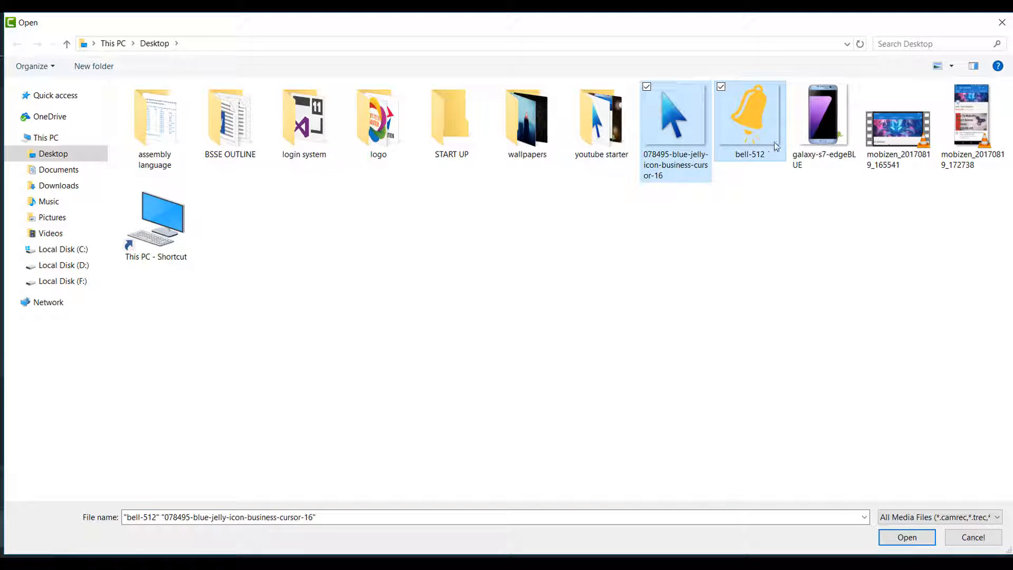
left_click(806, 144, "ctrl")
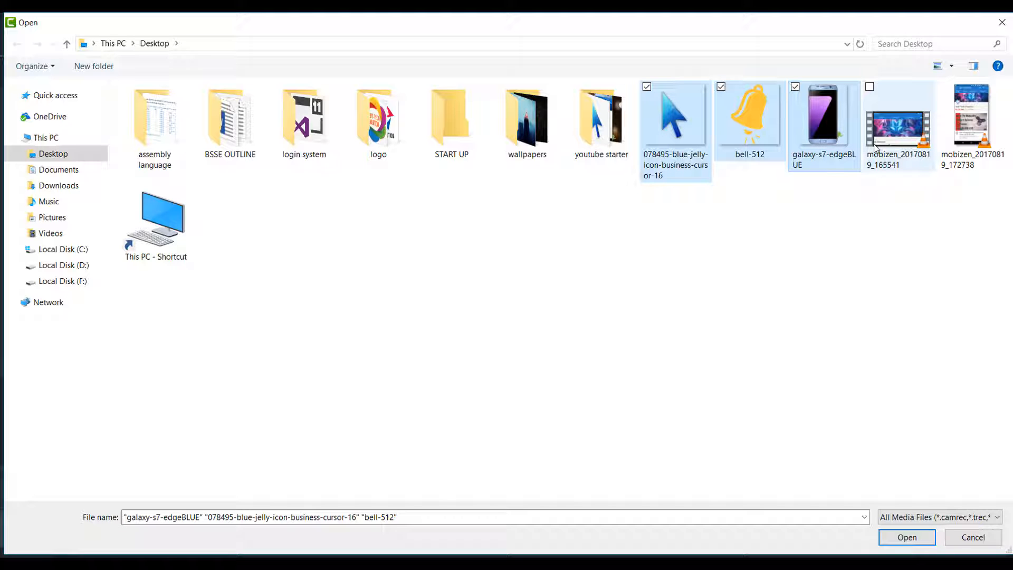
double_click(949, 130, "ctrl")
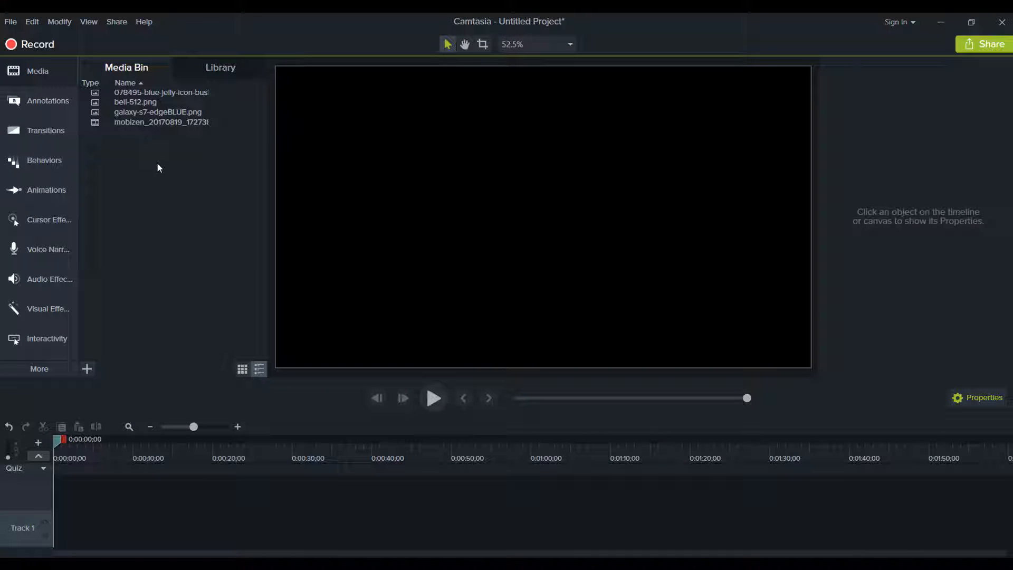
Step: Place galaxy-s7-edgeBLUE.png at the start of Track 1, extended to about 37 seconds, and the mobizen_20170819_172738 video on Track 2 above it
double_click(161, 112)
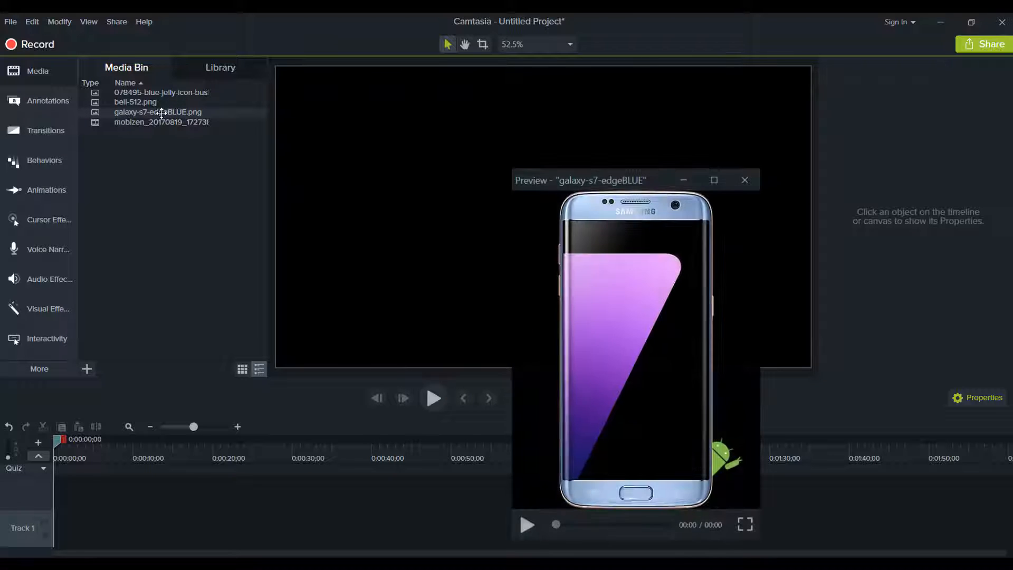
left_click(745, 180)
left_click_drag(118, 115, 55, 538)
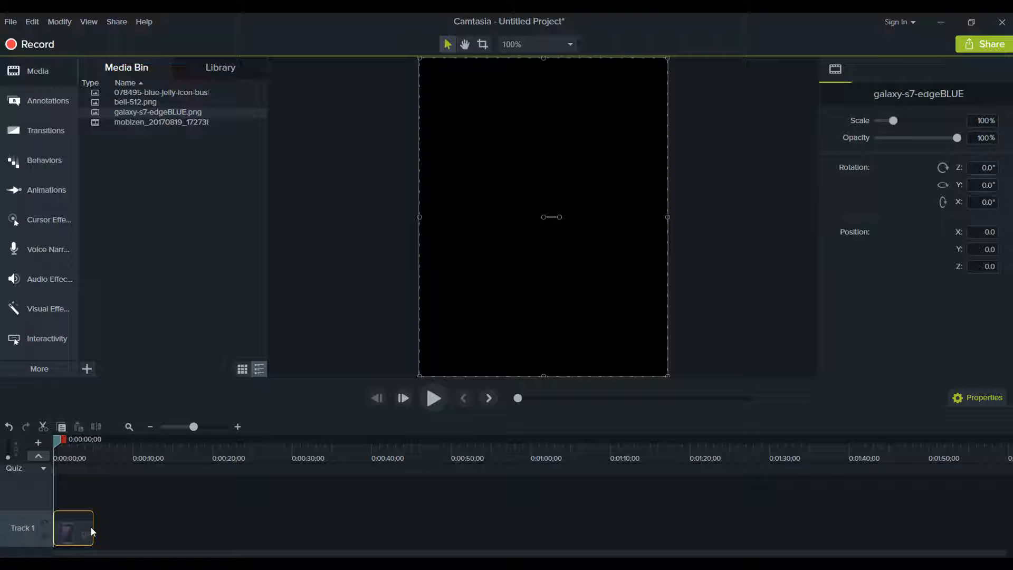
left_click_drag(92, 527, 349, 526)
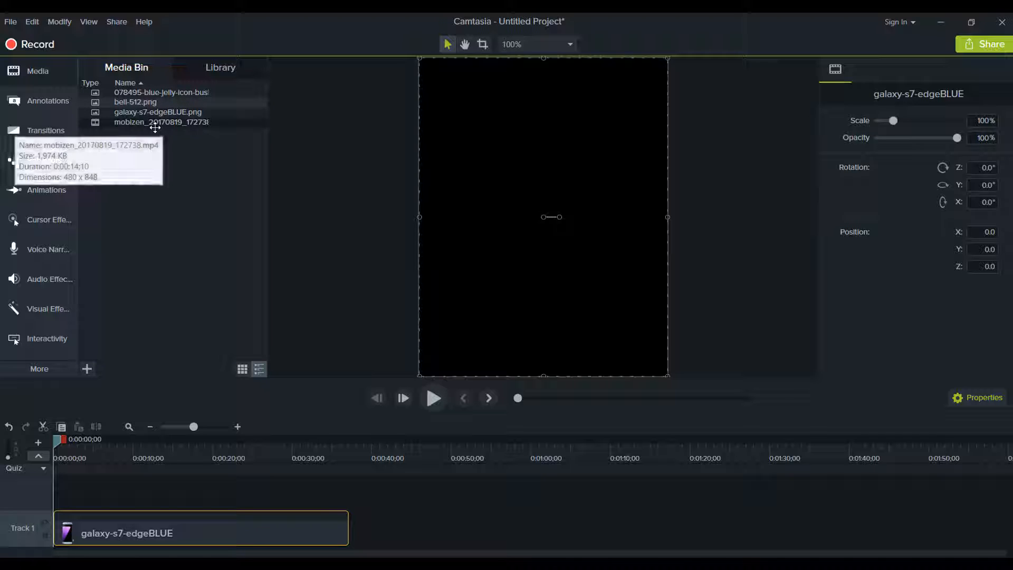
left_click_drag(154, 126, 44, 499)
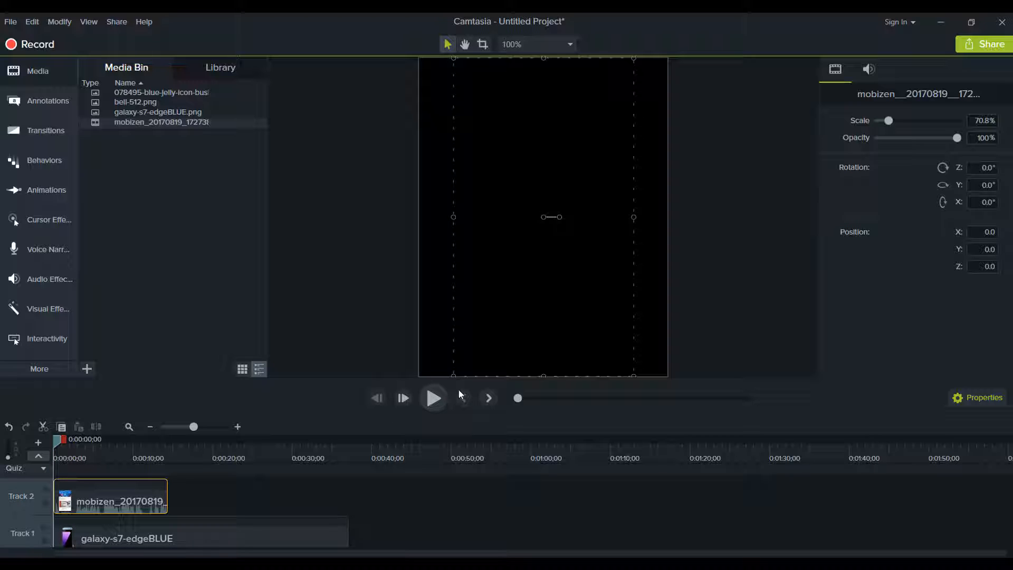
Step: Set the project's canvas dimensions to 1080p HD (1920x1080)
left_click(567, 45)
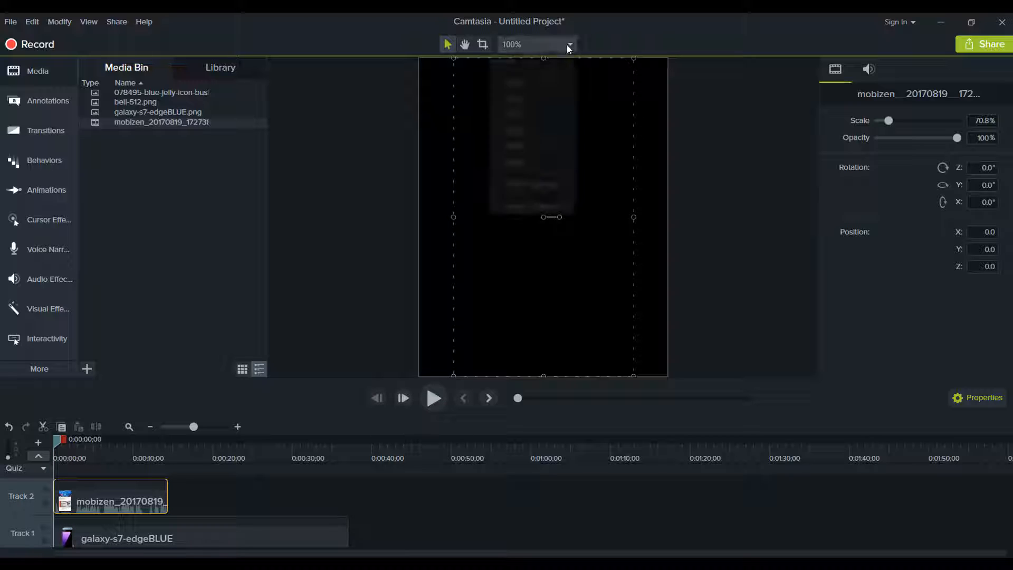
left_click(530, 208)
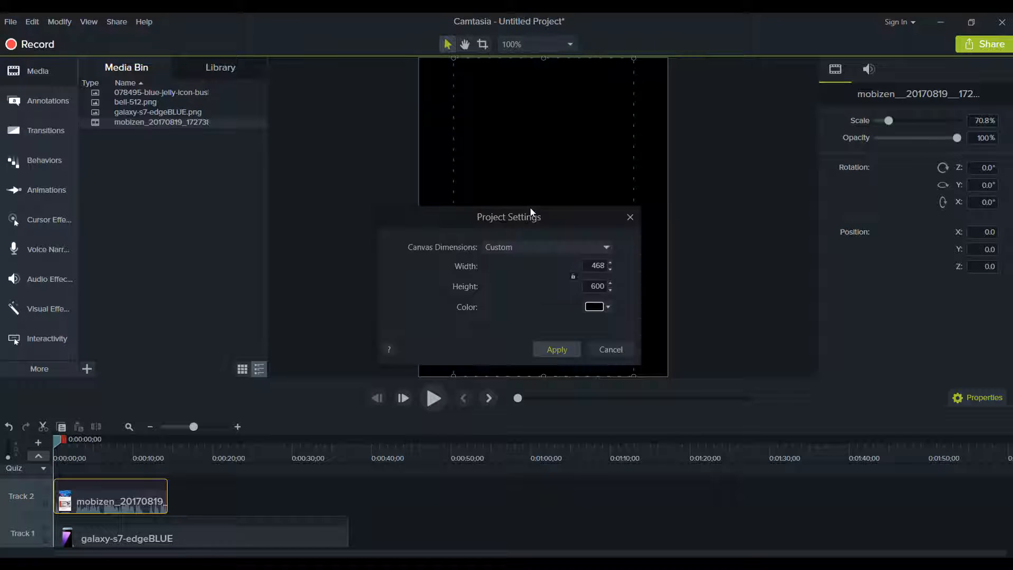
left_click(549, 250)
left_click(557, 272)
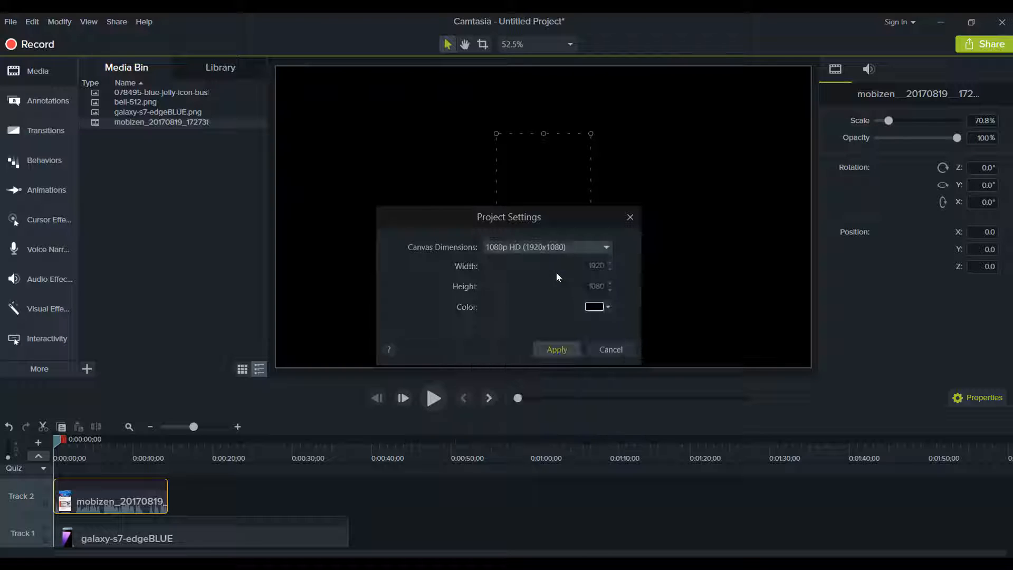
left_click(555, 350)
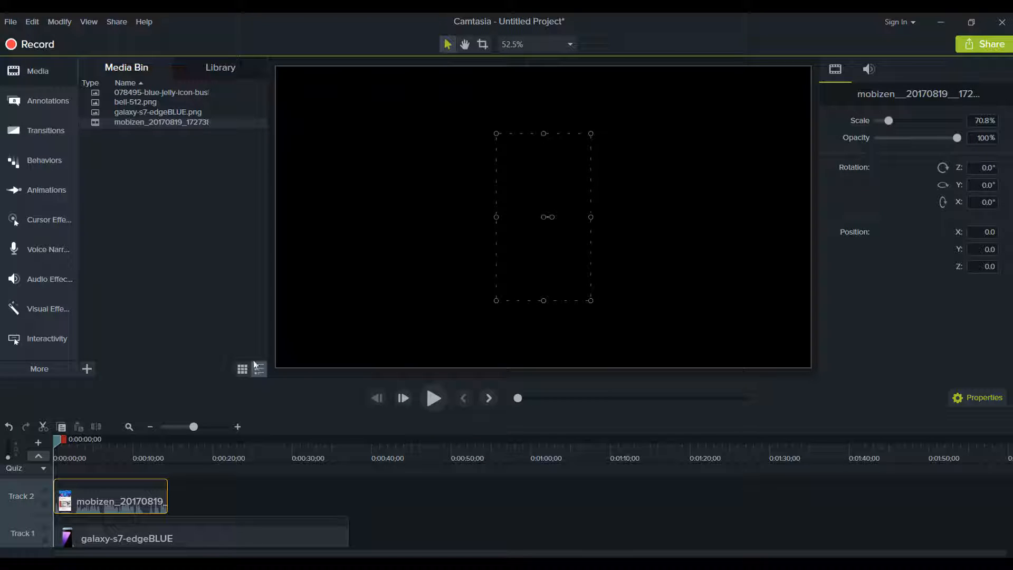
Step: Advance playback slightly until both clips show, and separate them on the canvas: the mobizen video left of centre, the phone image against the top edge
left_click(434, 398)
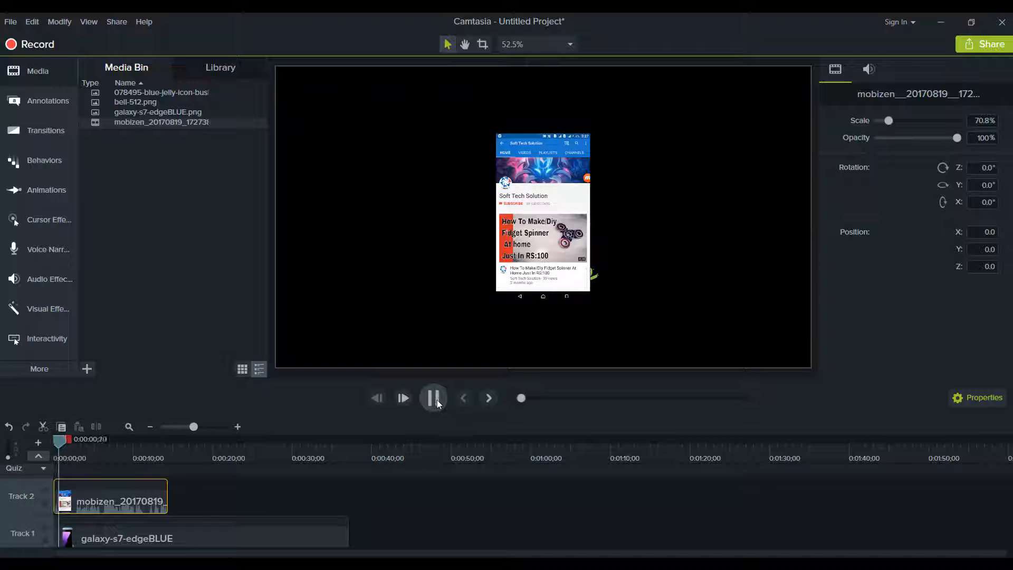
left_click(433, 398)
left_click_drag(524, 280, 439, 272)
left_click_drag(495, 258, 539, 174)
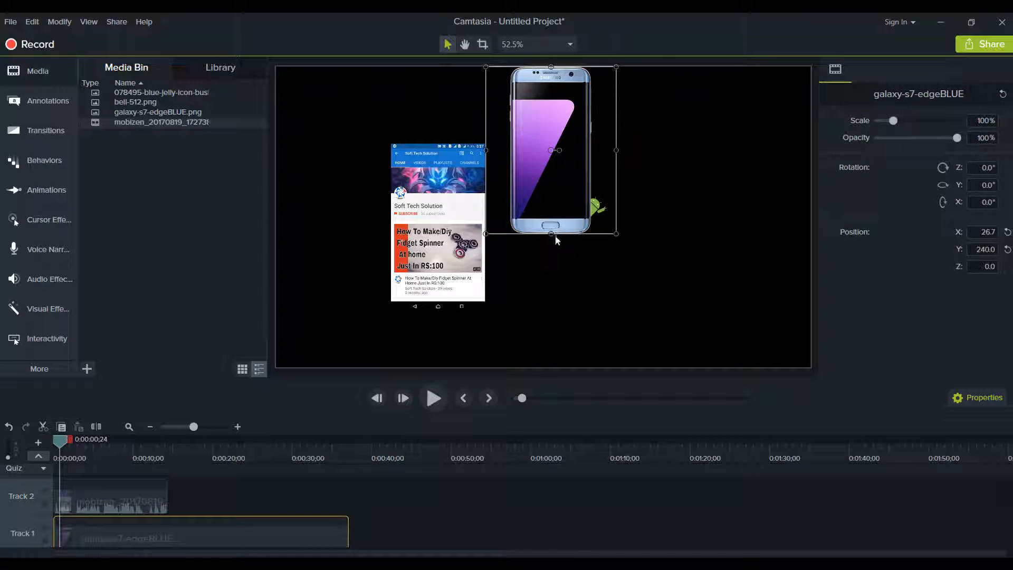
Step: Enlarge the phone image to the full canvas height, then fit the mobizen video over the phone's screen at about 104.9% scale
left_click_drag(551, 234, 545, 369)
left_click_drag(458, 261, 548, 208)
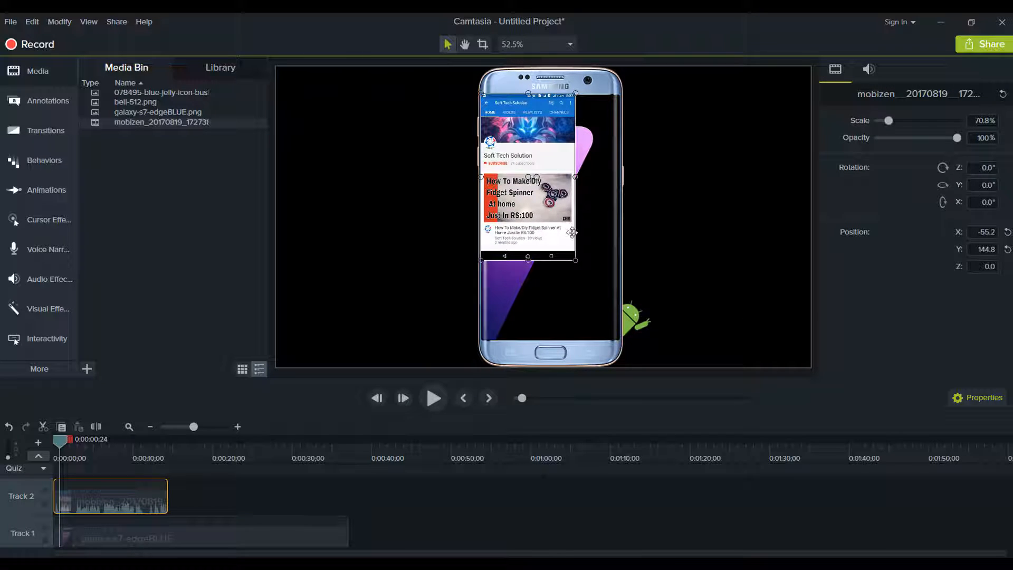
left_click_drag(575, 261, 611, 342)
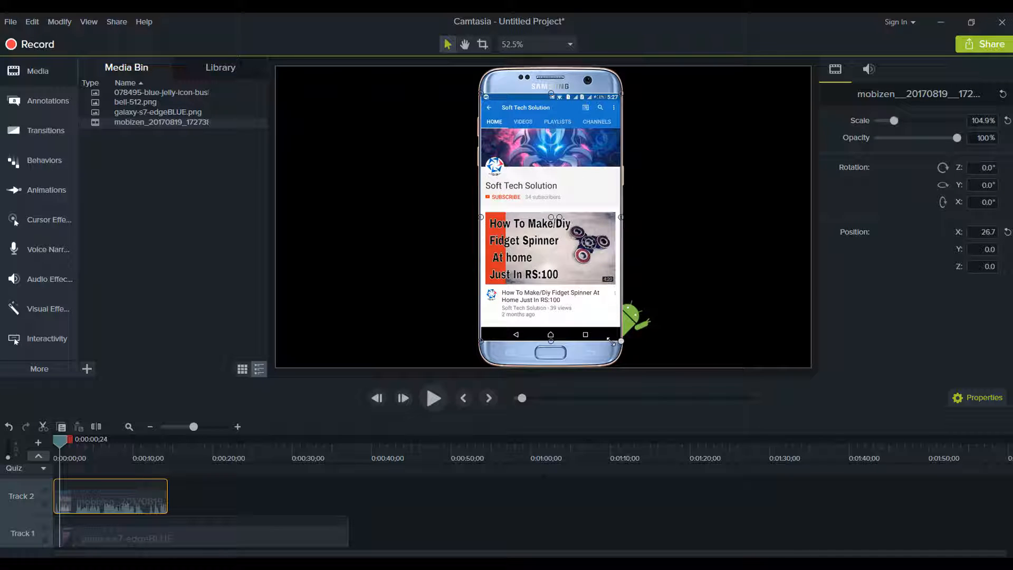
left_click(197, 500)
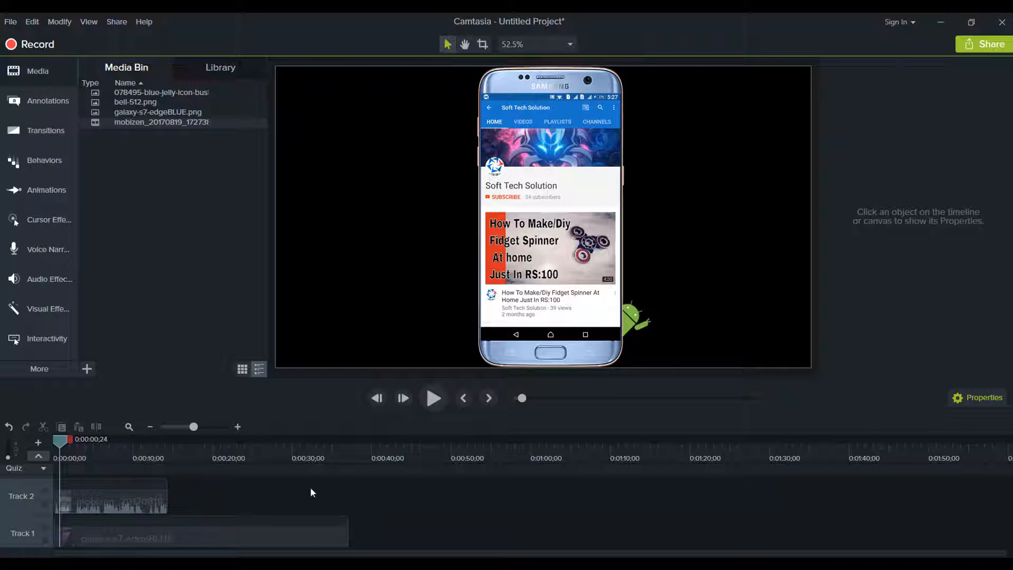
left_click(198, 522)
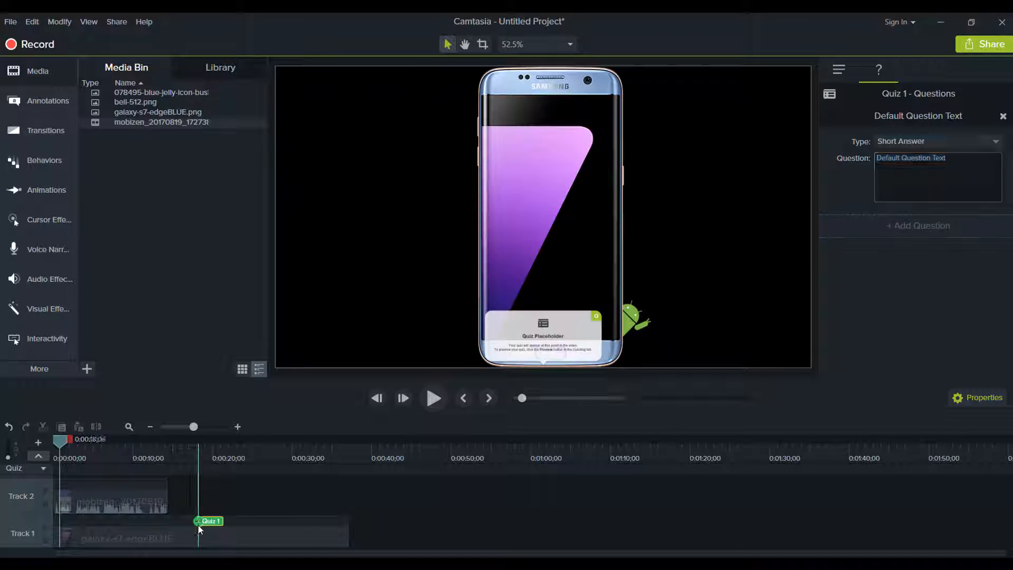
right_click(213, 523)
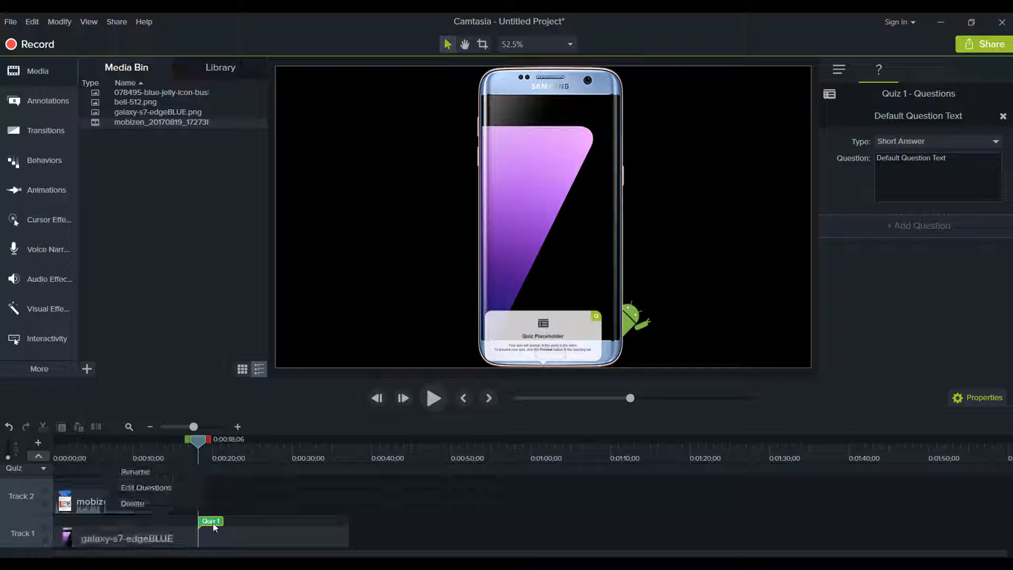
left_click(189, 505)
Step: Shift both clips up one track and lay two consecutive bokehdots animated backgrounds on Track 1 from the timeline start
left_click_drag(144, 517, 111, 499)
left_click(204, 68)
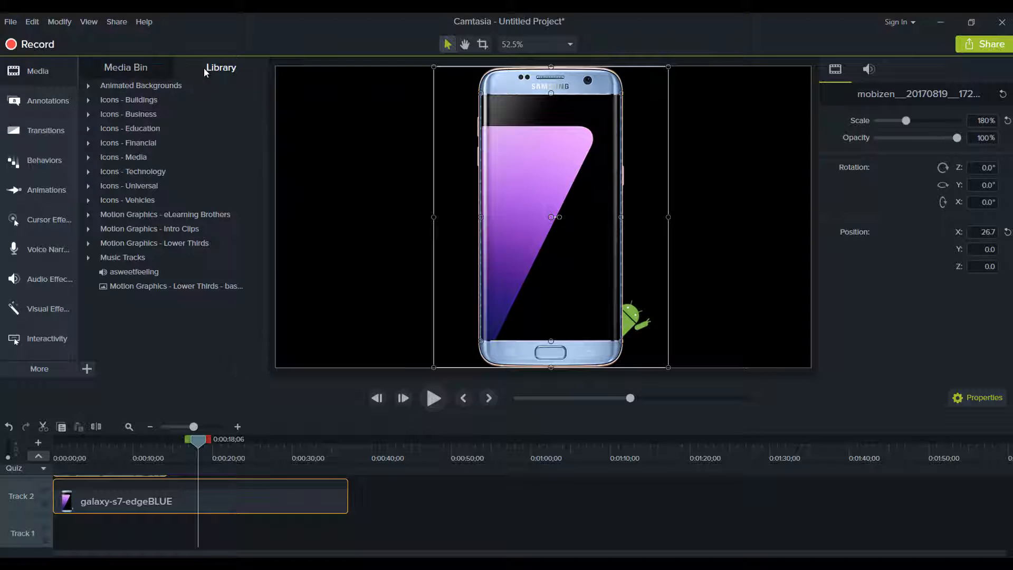
left_click(90, 87)
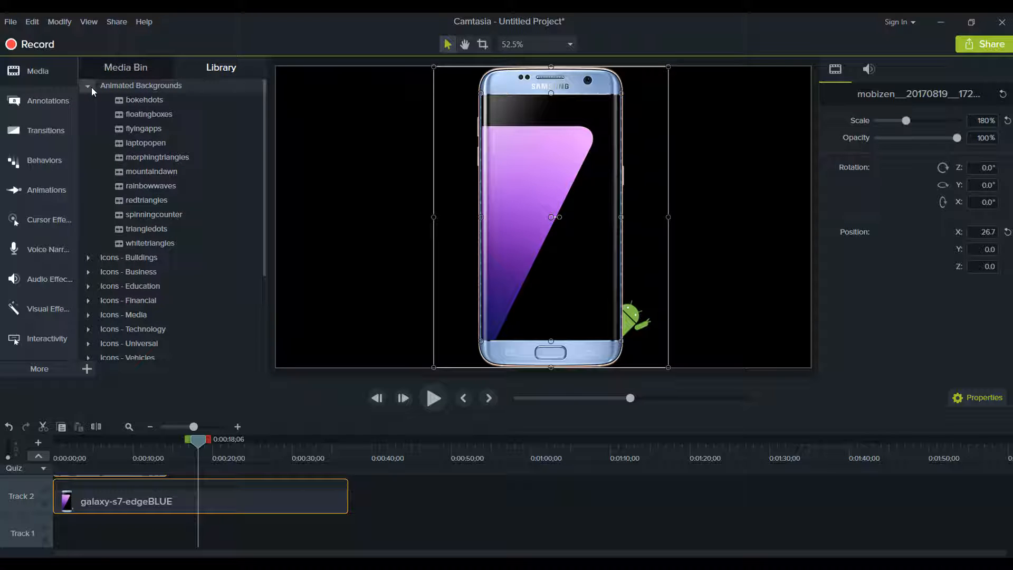
double_click(148, 99)
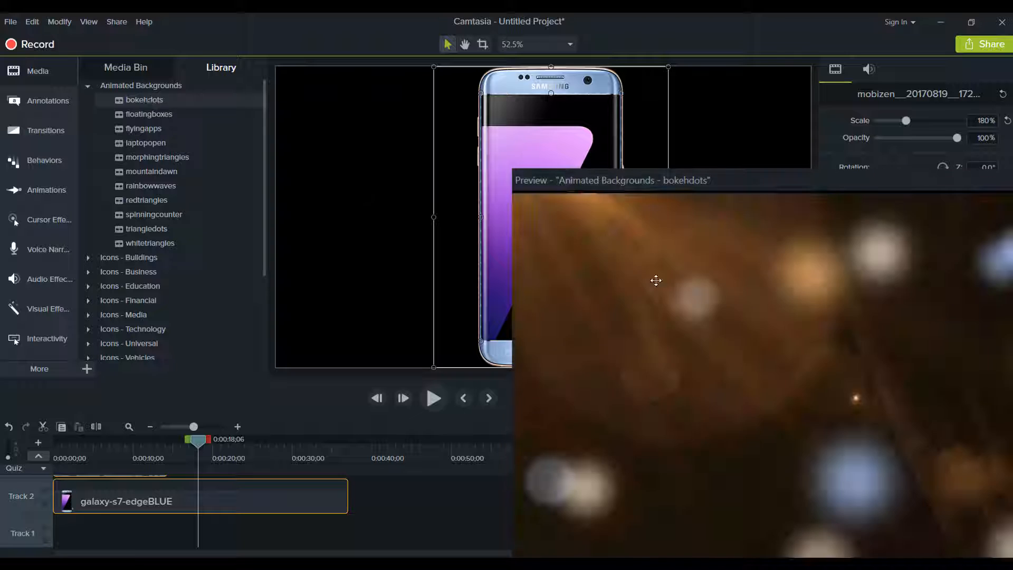
left_click_drag(951, 186, 706, 148)
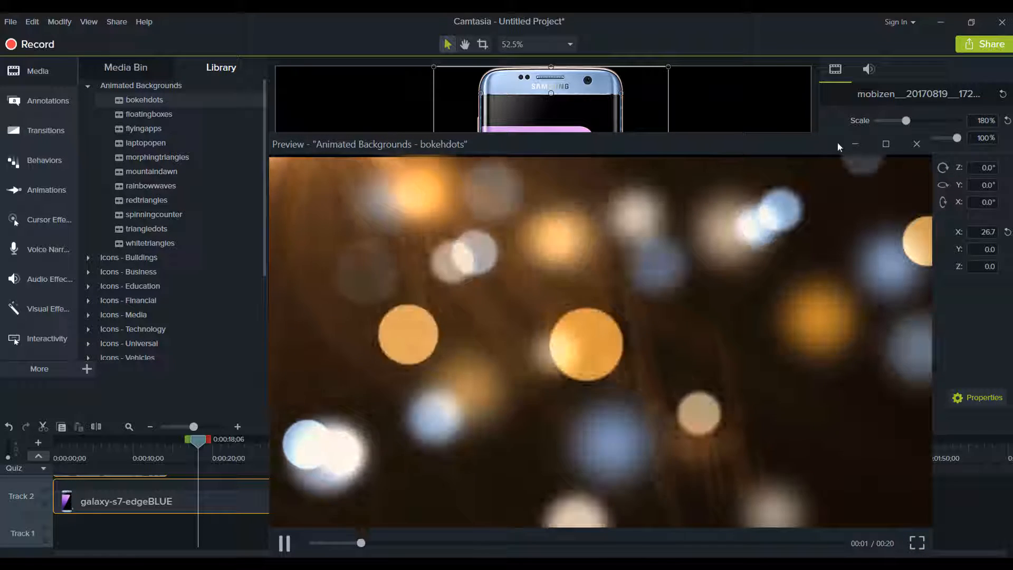
left_click(916, 143)
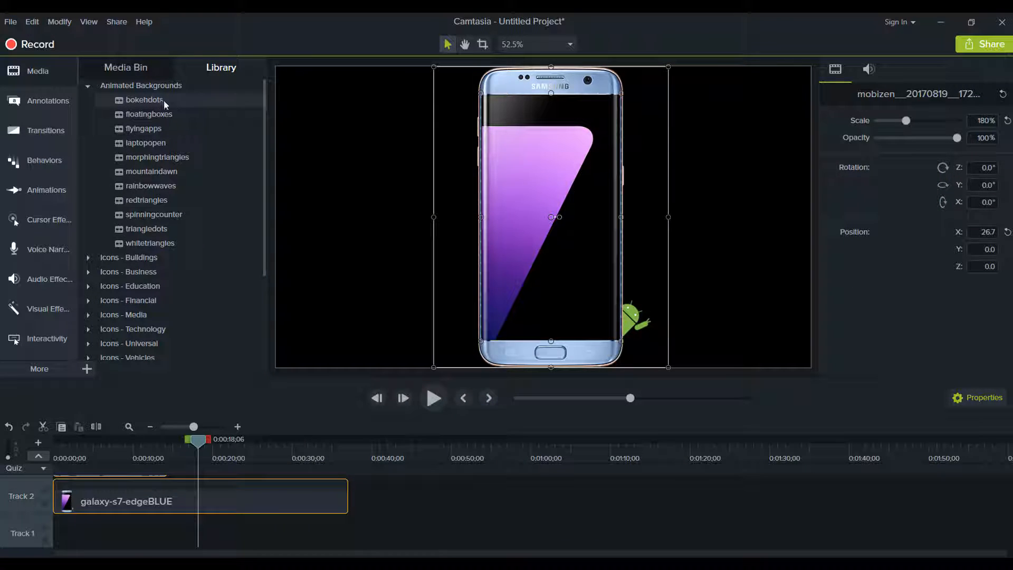
left_click_drag(156, 101, 52, 532)
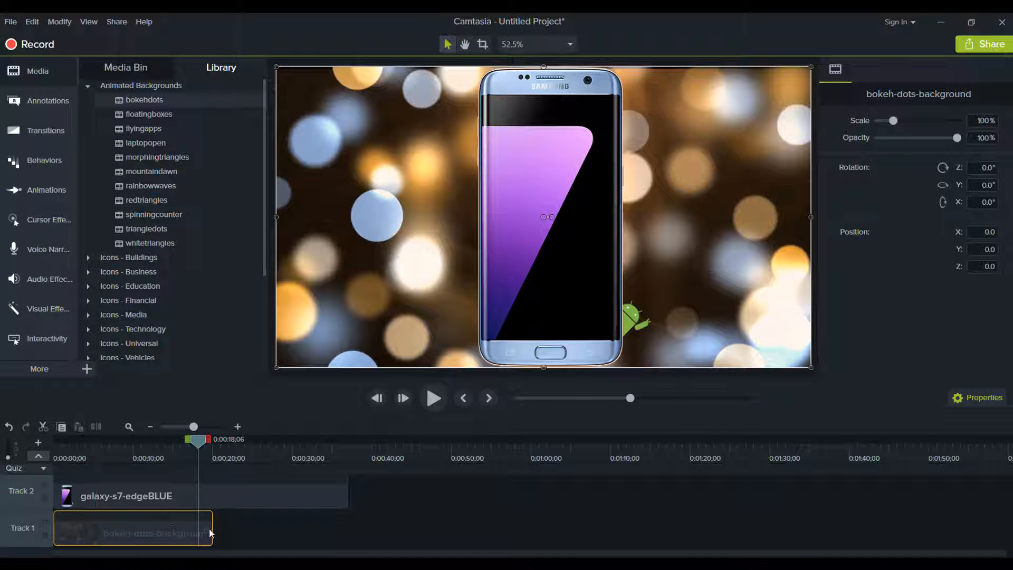
left_click_drag(144, 114, 245, 523)
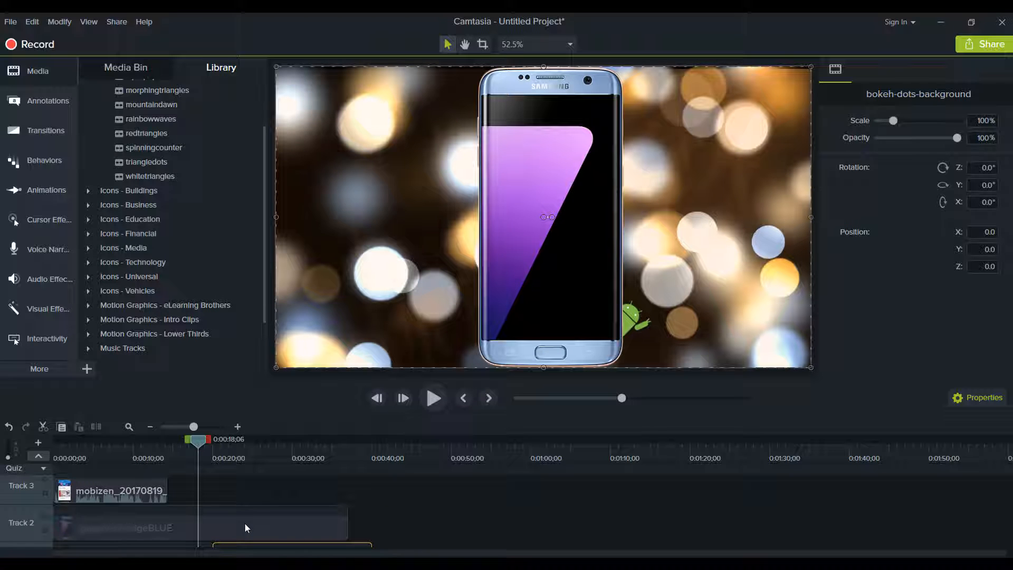
Step: Review the opening seconds in playback, and delete the first 2;12 seconds of the timeline from all tracks
left_click(61, 441)
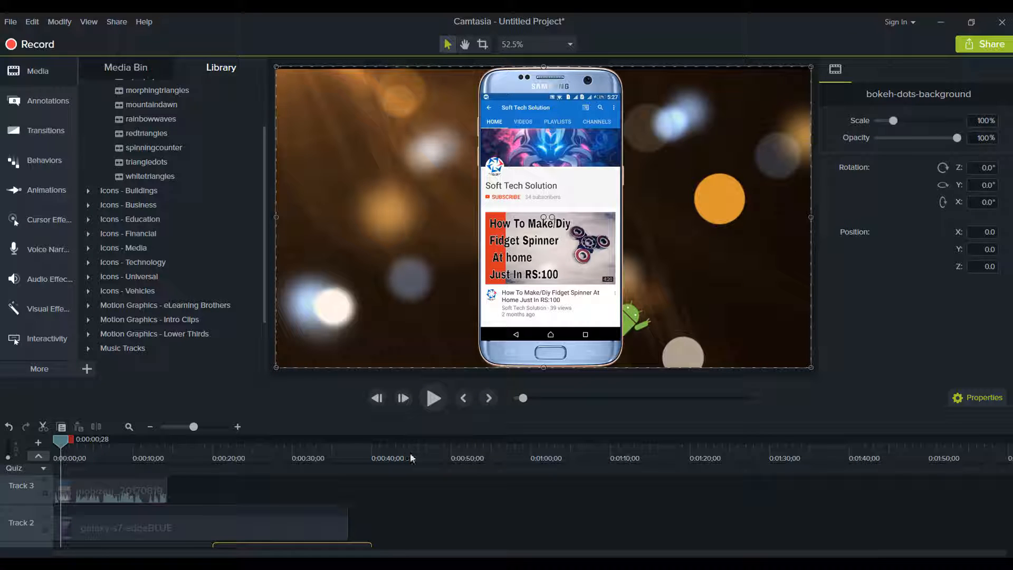
left_click(440, 398)
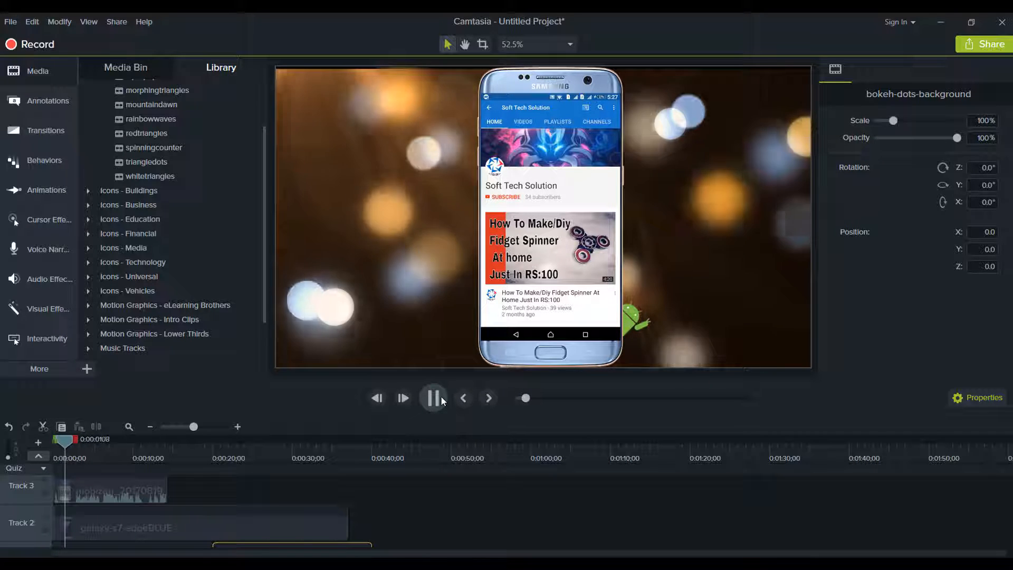
left_click(438, 399)
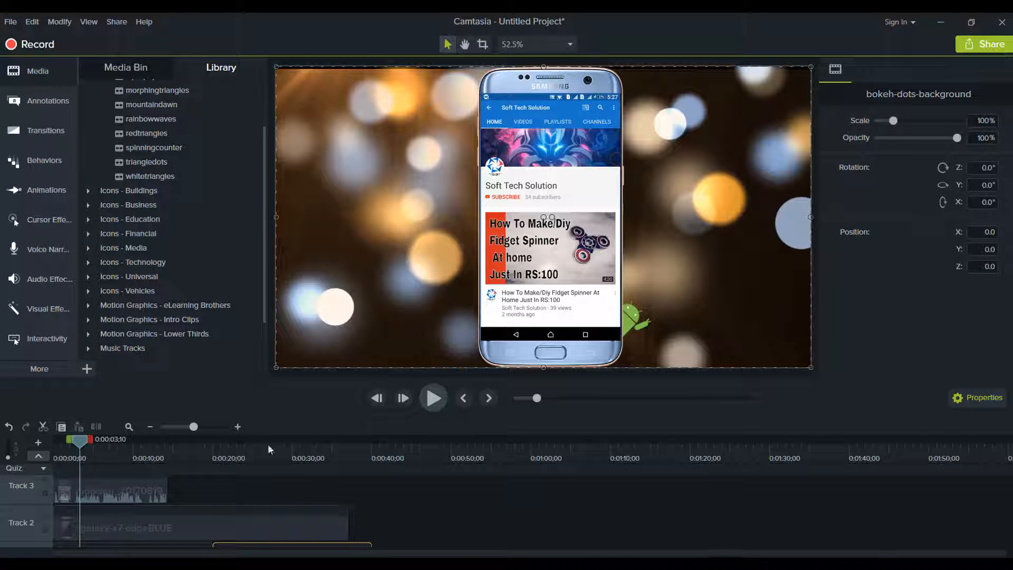
left_click_drag(81, 445, 34, 441)
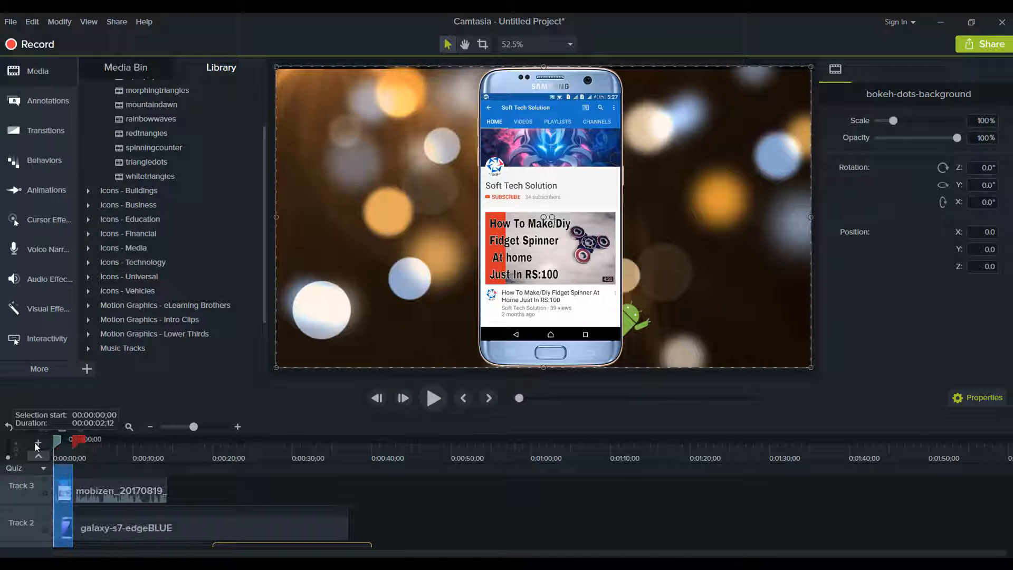
right_click(64, 499)
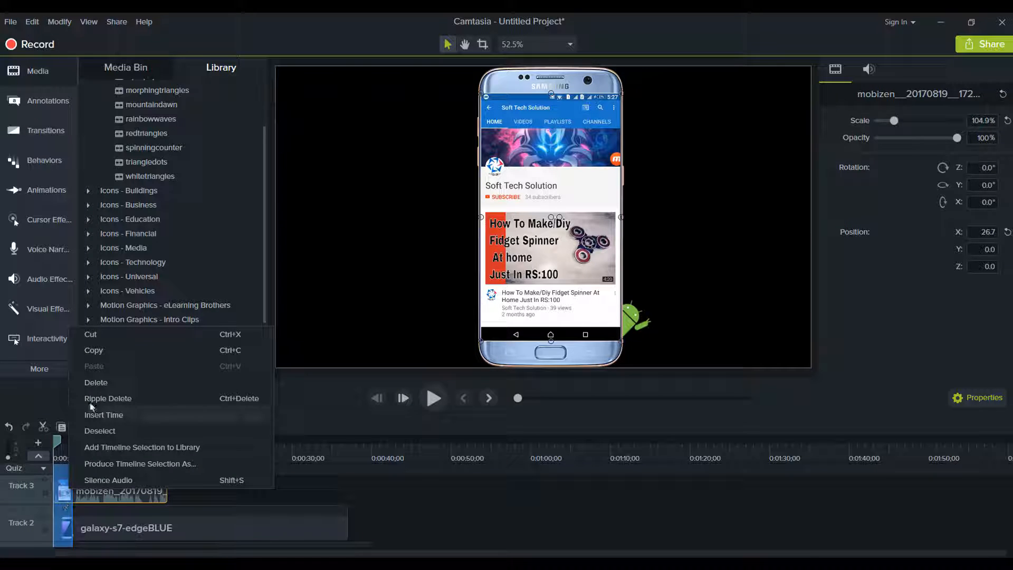
left_click(102, 383)
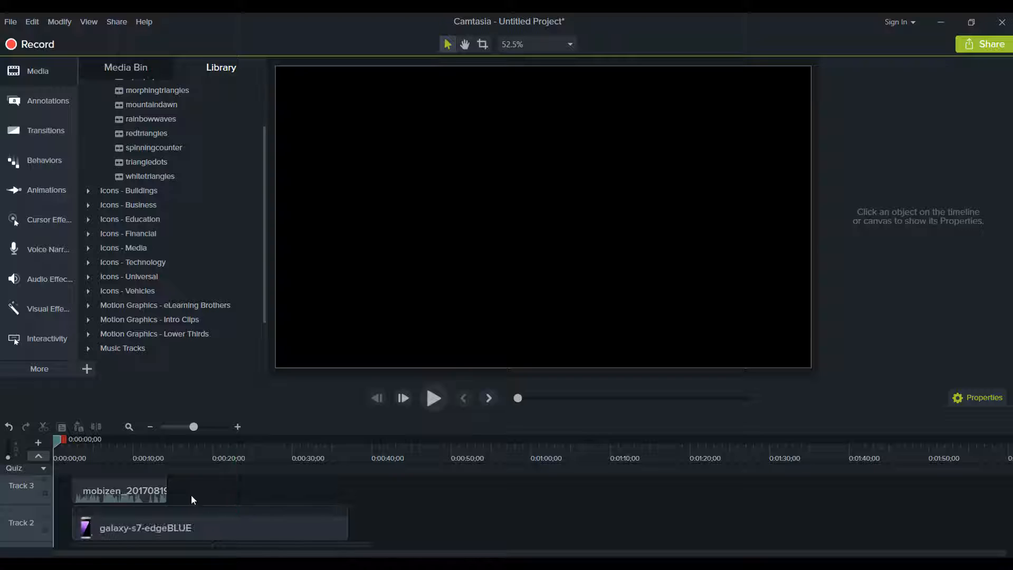
Step: Move the remaining clips on all tracks back to the timeline start, play the opening briefly and return the playhead to zero
scroll(421, 530, "down", 2)
left_click_drag(420, 530, 61, 539)
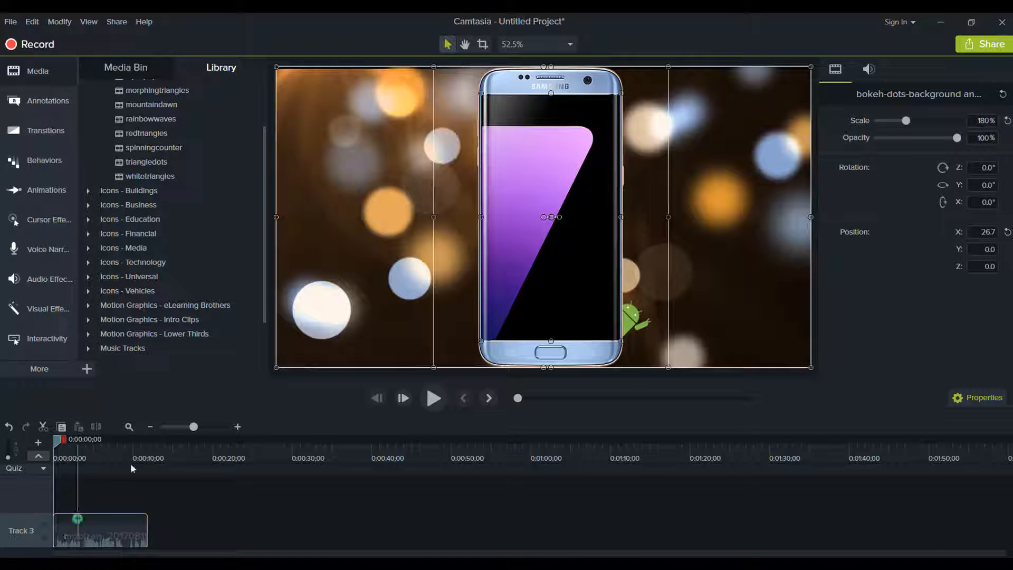
left_click(433, 399)
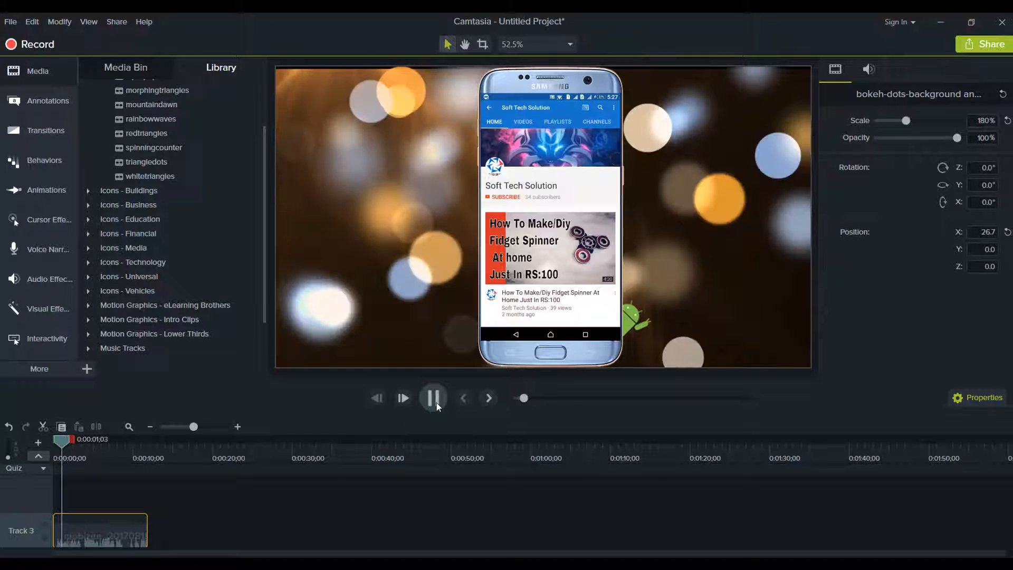
left_click(435, 401)
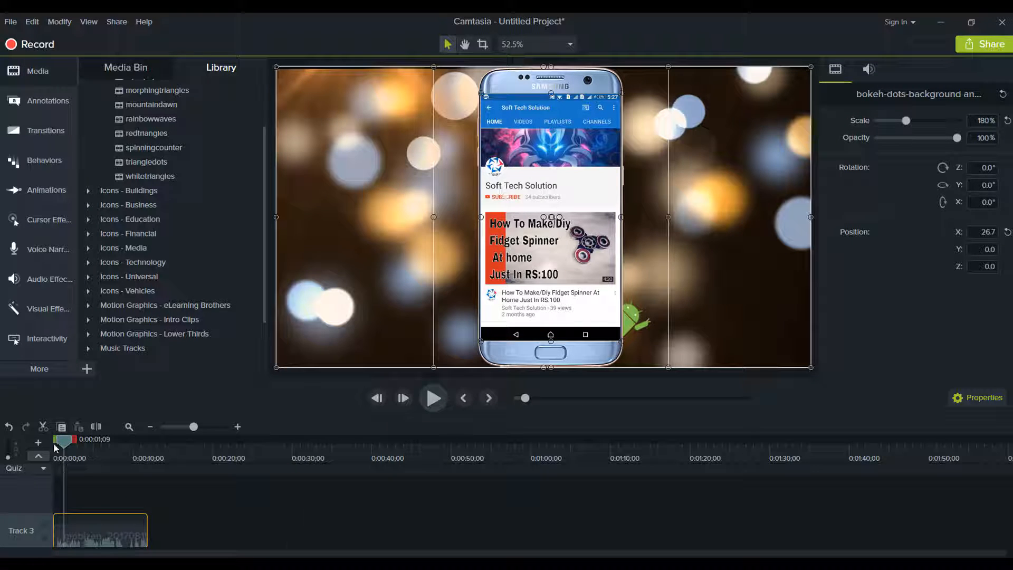
left_click_drag(66, 444, 51, 442)
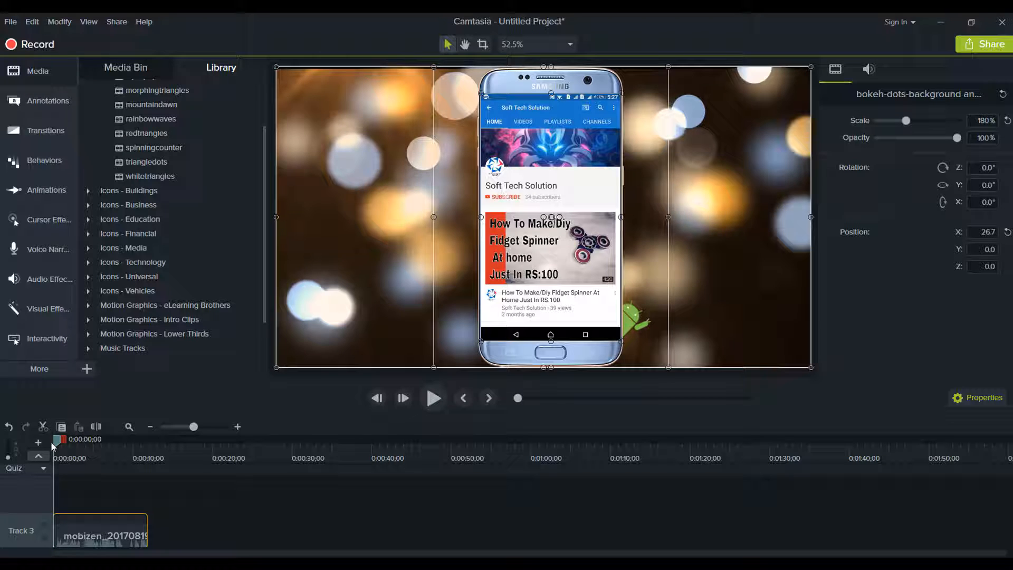
Step: Check the alignment of the background, phone image and mobizen clips at the start of Tracks 1 to 3
scroll(169, 513, "down", 1)
scroll(169, 513, "down", 2)
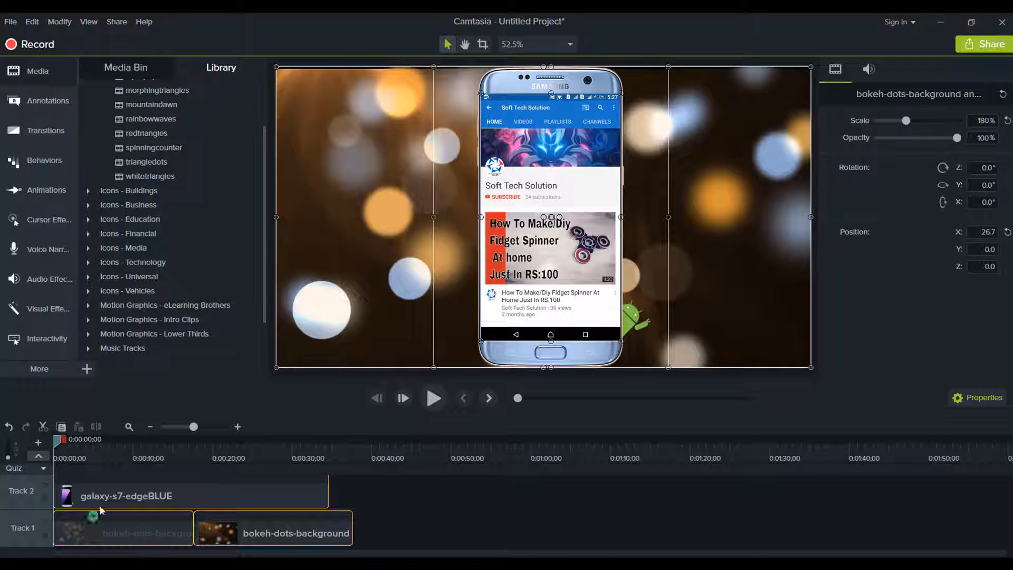
left_click(103, 531)
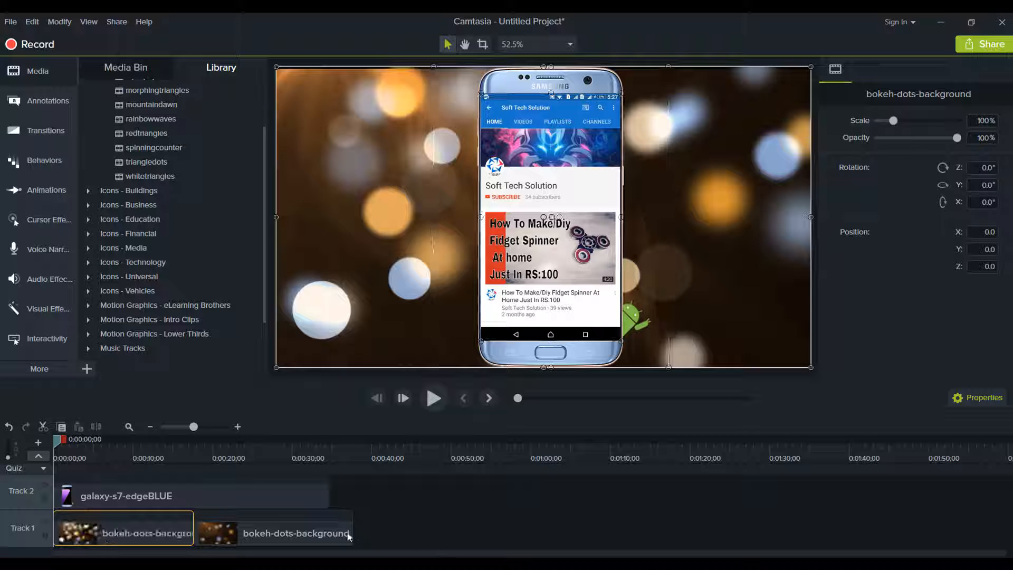
left_click(77, 501)
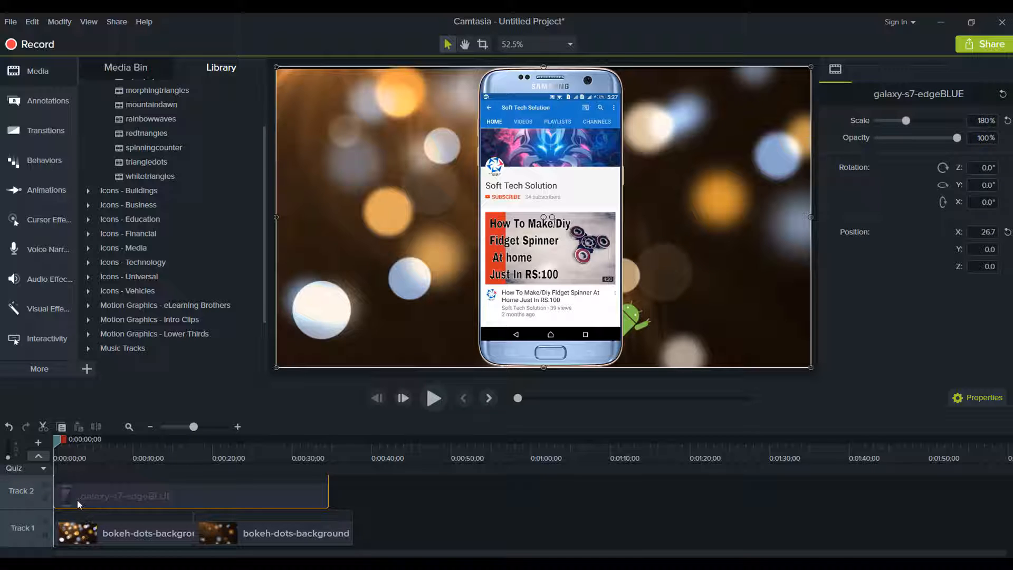
scroll(94, 514, "up", 2)
left_click(83, 497)
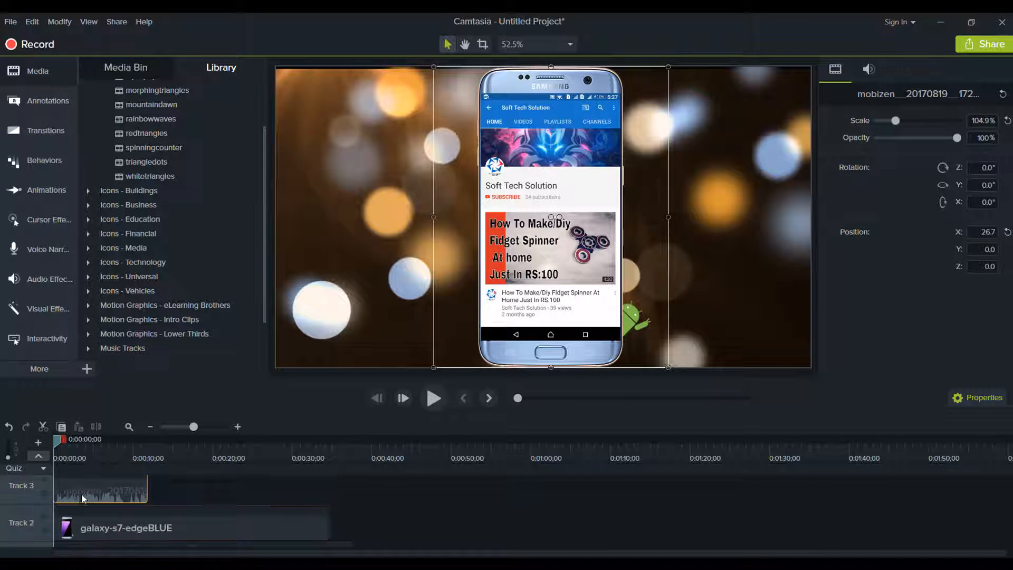
Step: Play the intro from the start and pause at about 2 seconds, just after the channel switches to subscribed
left_click(440, 393)
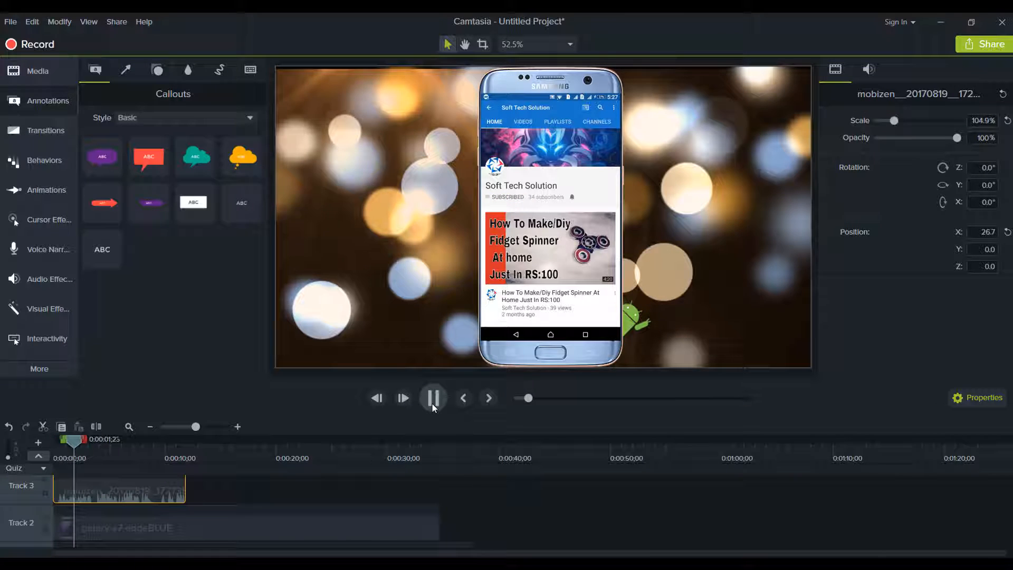
left_click(431, 403)
scroll(249, 514, "up", 1)
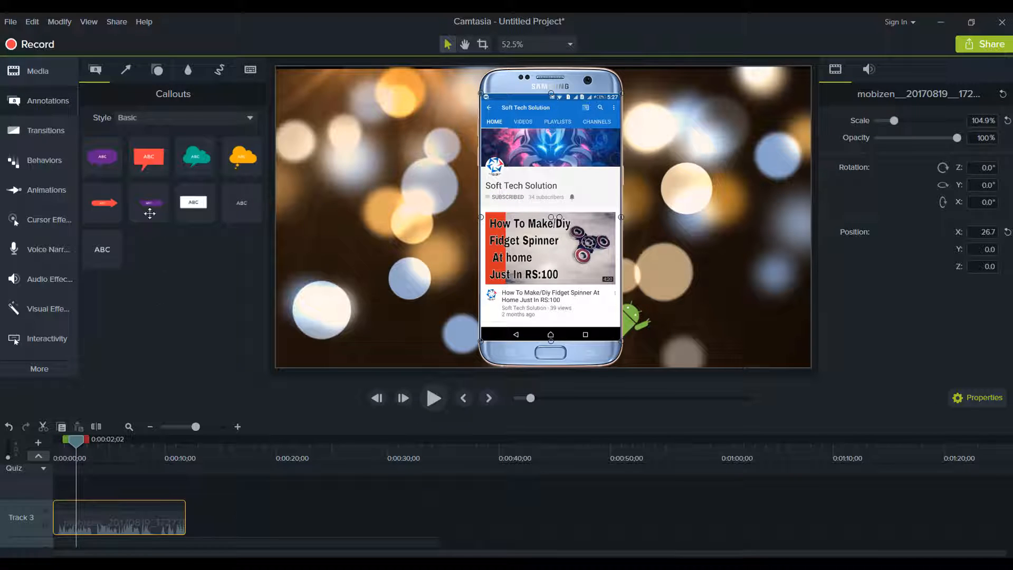
Step: Preview the bokehdots background and the blue cursor image among the project's imported media
left_click(48, 69)
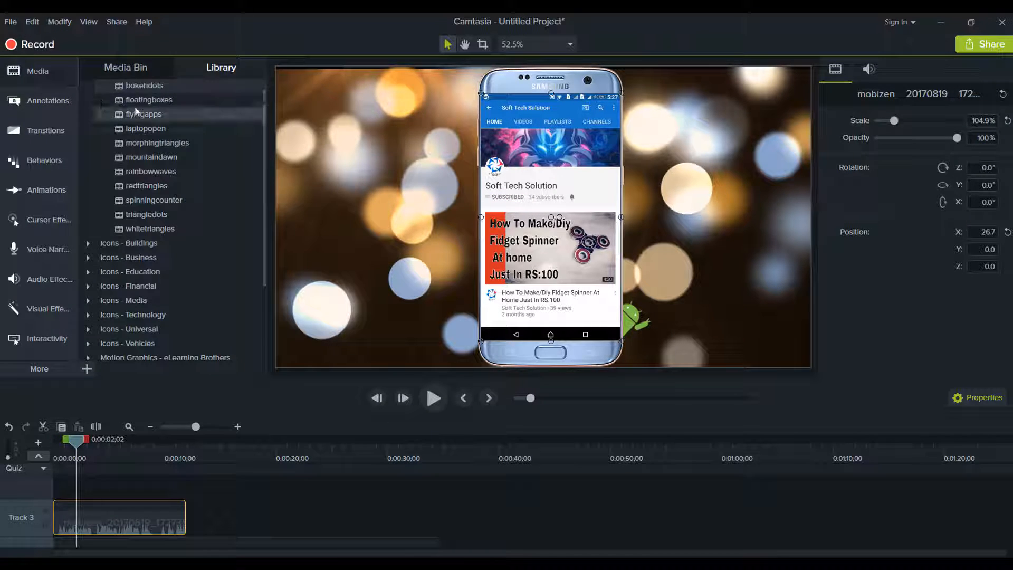
left_click(110, 70)
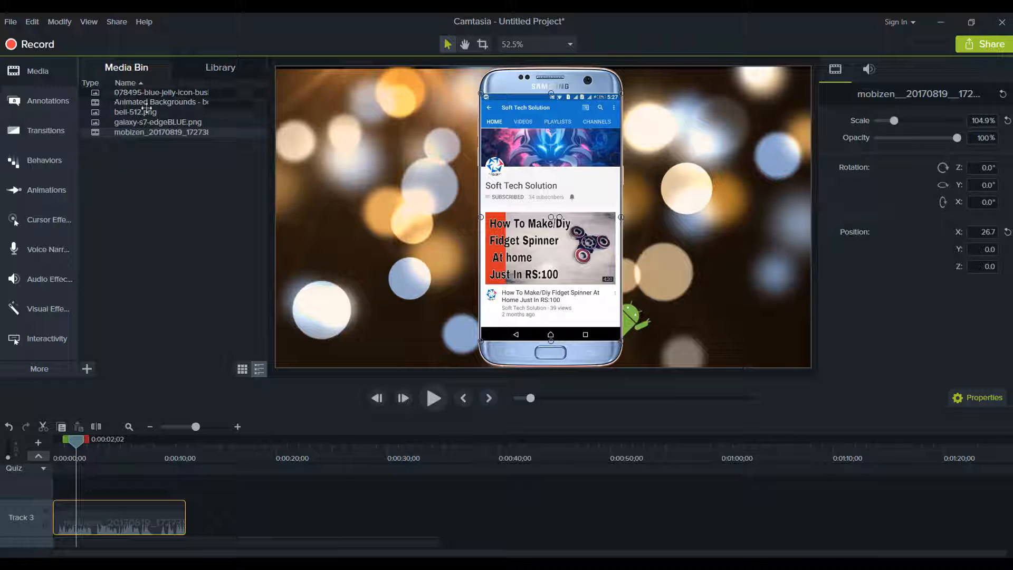
double_click(173, 100)
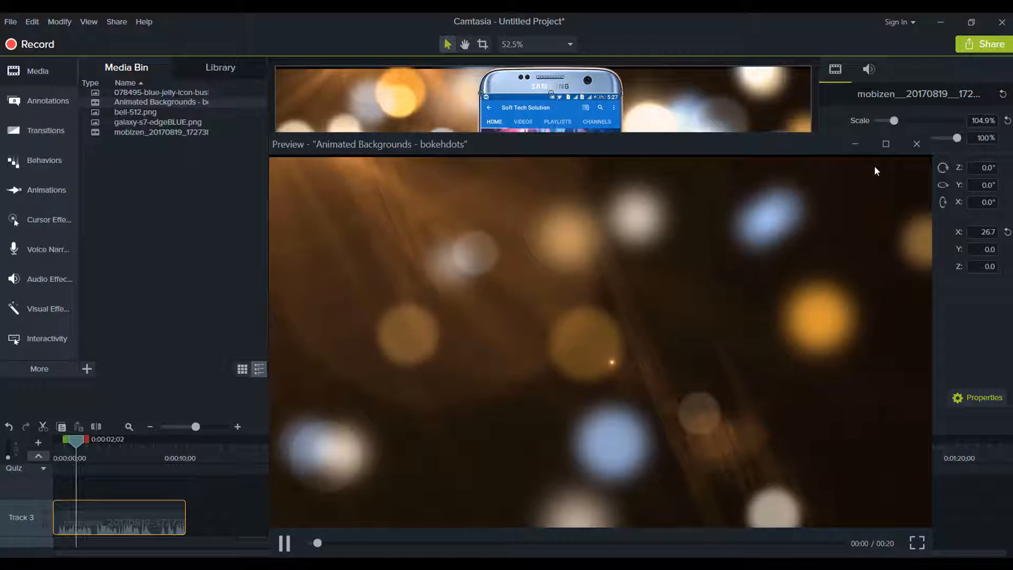
left_click(919, 141)
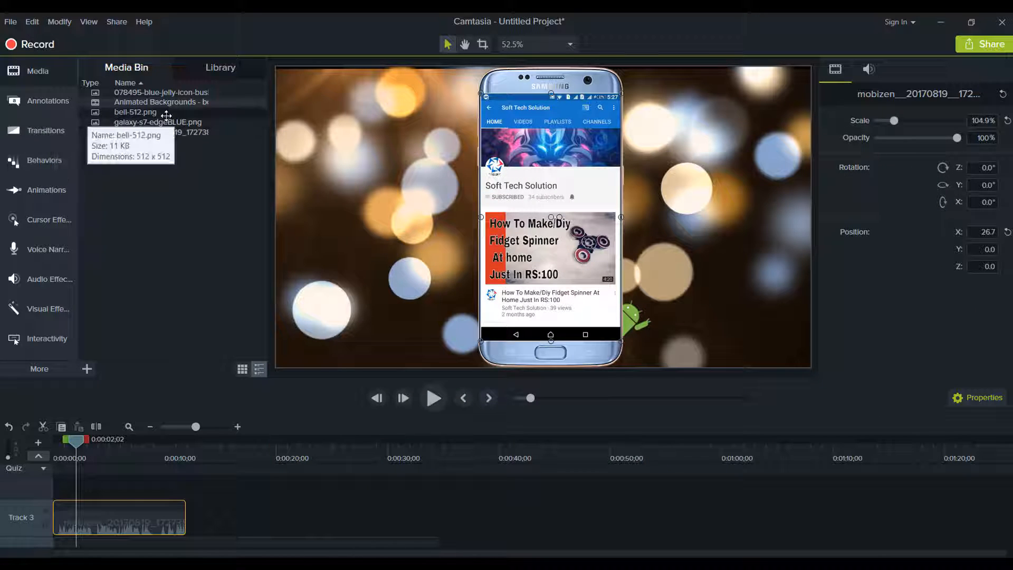
mouse_move(199, 105)
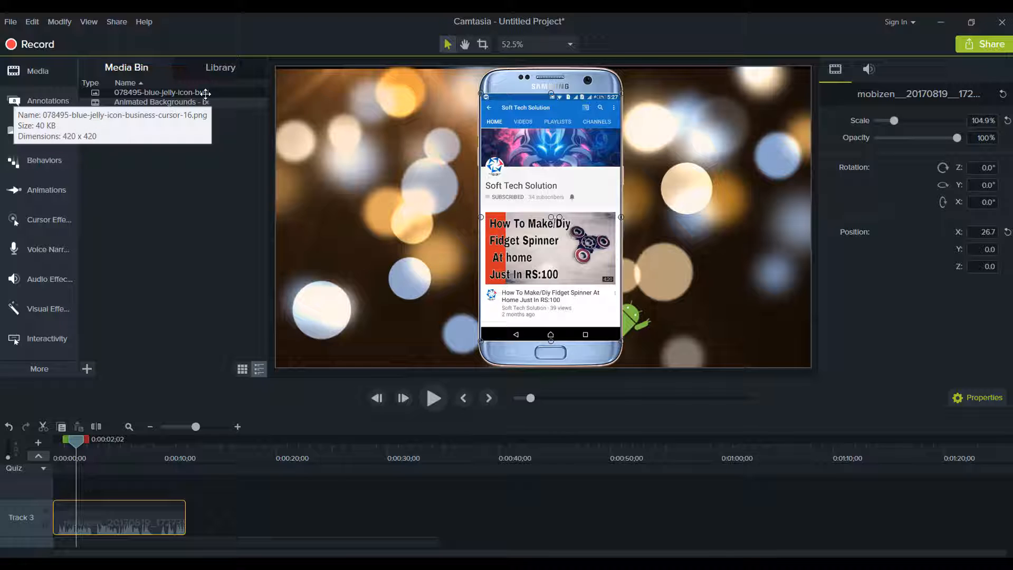
double_click(205, 93)
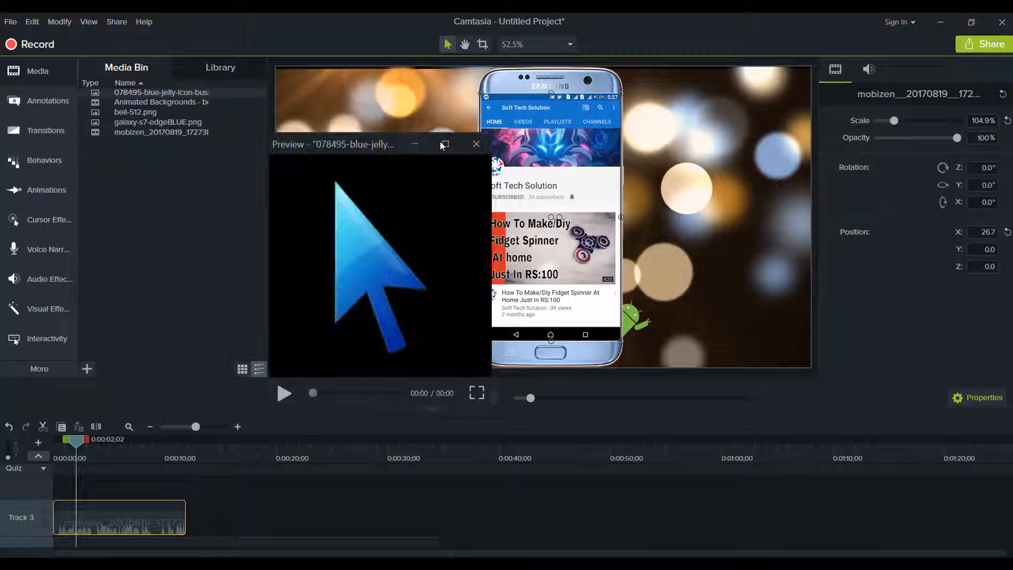
left_click(476, 144)
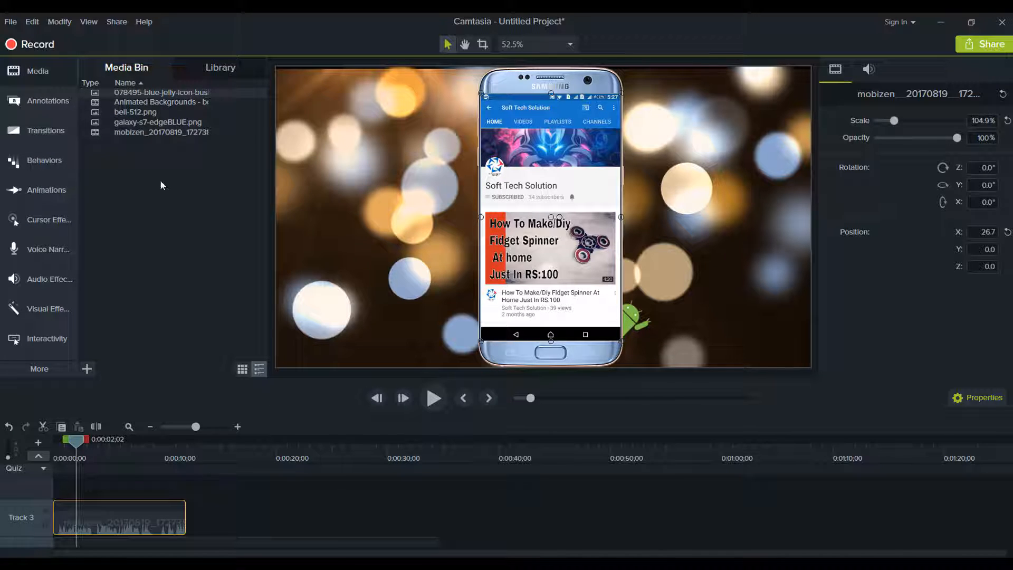
Step: Add the blue cursor image on Track 4 at 0:00:02;02, shorten it to under a second, and scale it to about 24.7% over the subscribe button
left_click_drag(168, 92, 70, 490)
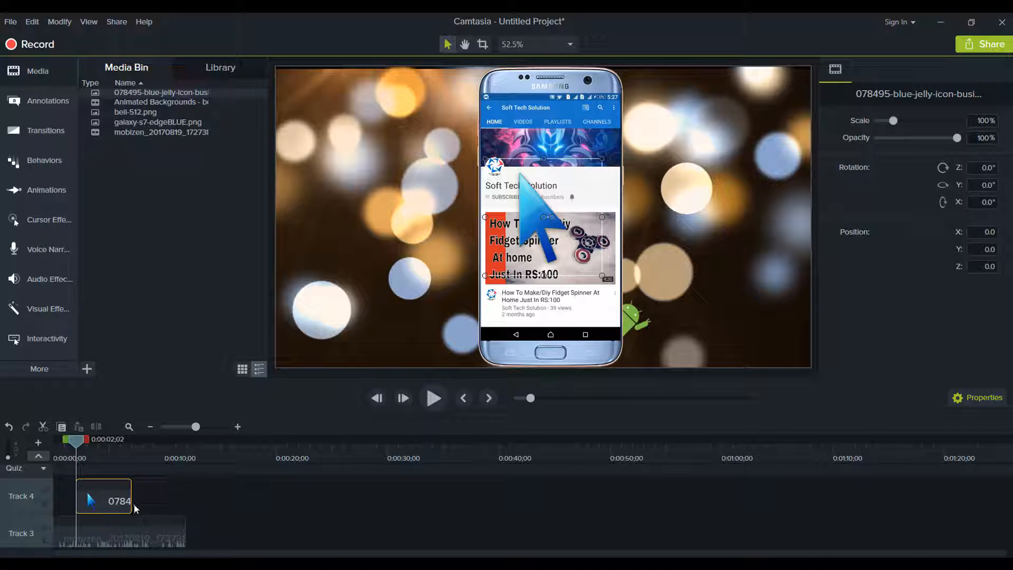
left_click_drag(130, 503, 84, 499)
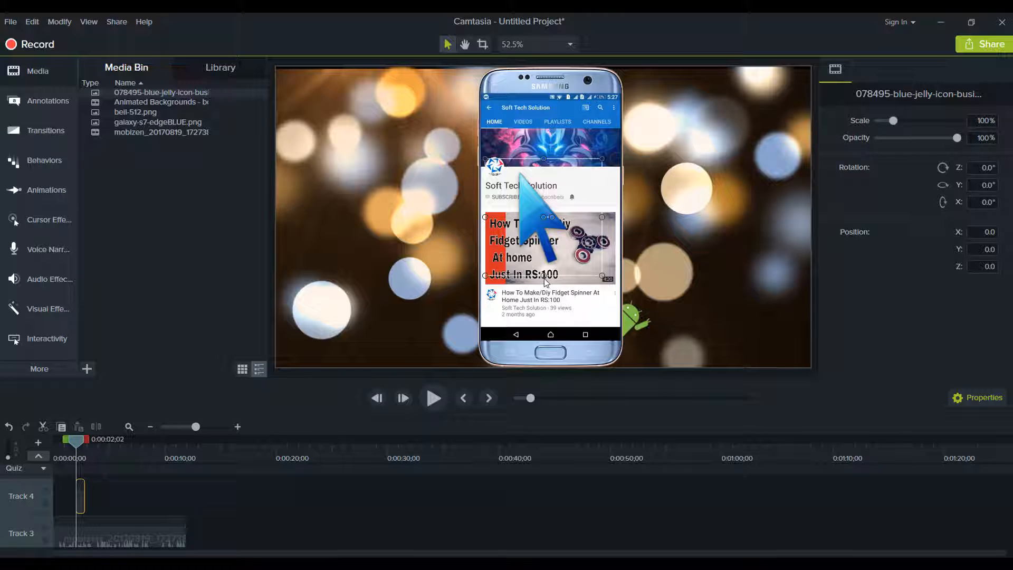
left_click_drag(544, 277, 515, 202)
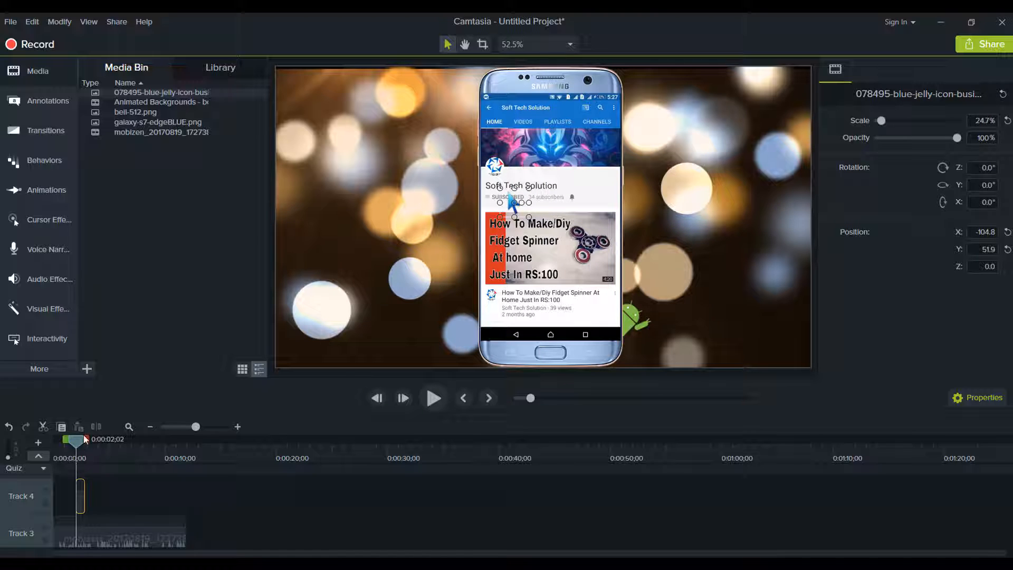
Step: Preview the moment of subscribing and move the cursor clip on Track 4 to start at 0:00:00;25
left_click_drag(77, 439, 68, 441)
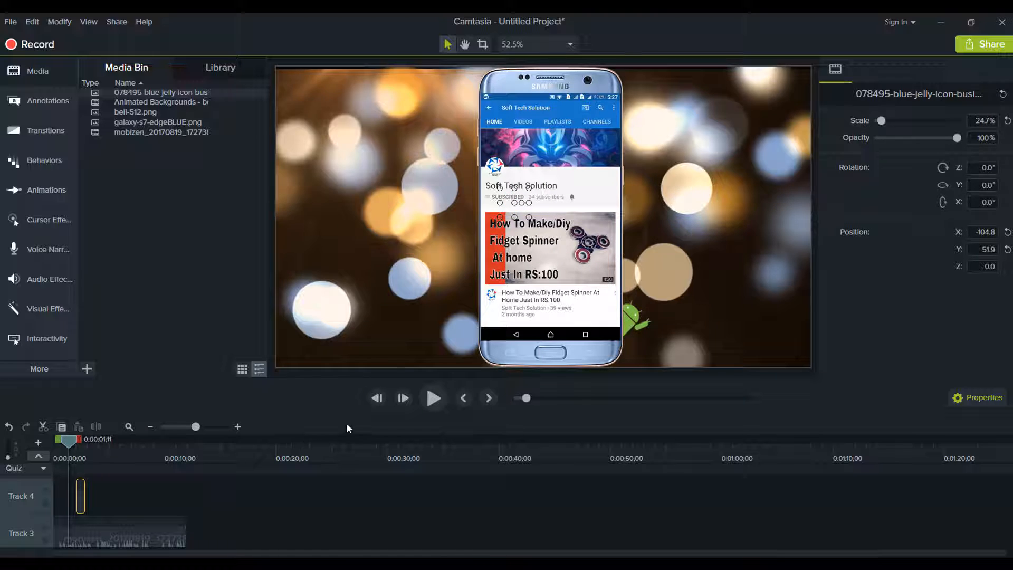
left_click(432, 398)
left_click_drag(80, 442, 62, 442)
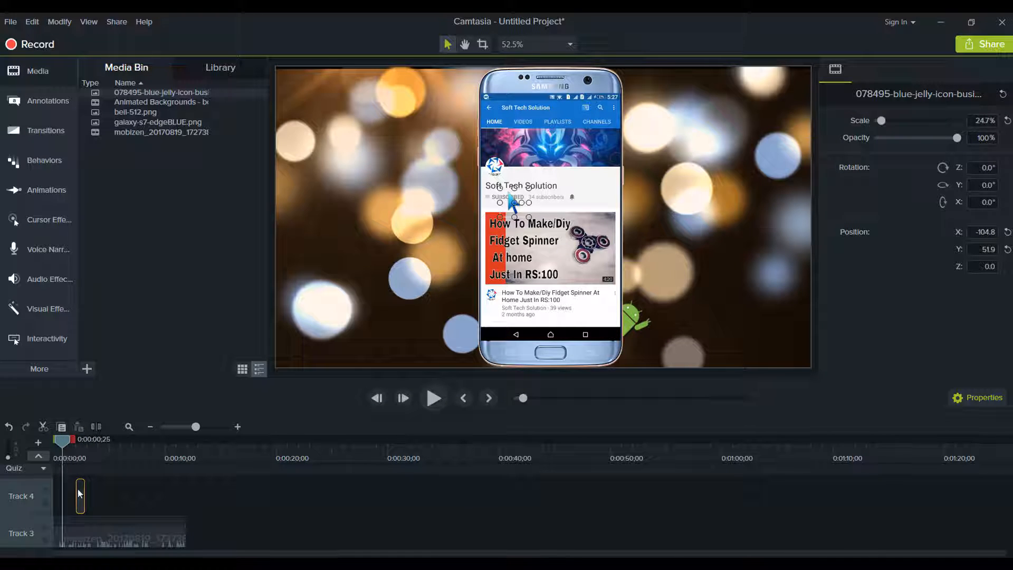
left_click_drag(78, 504, 75, 502)
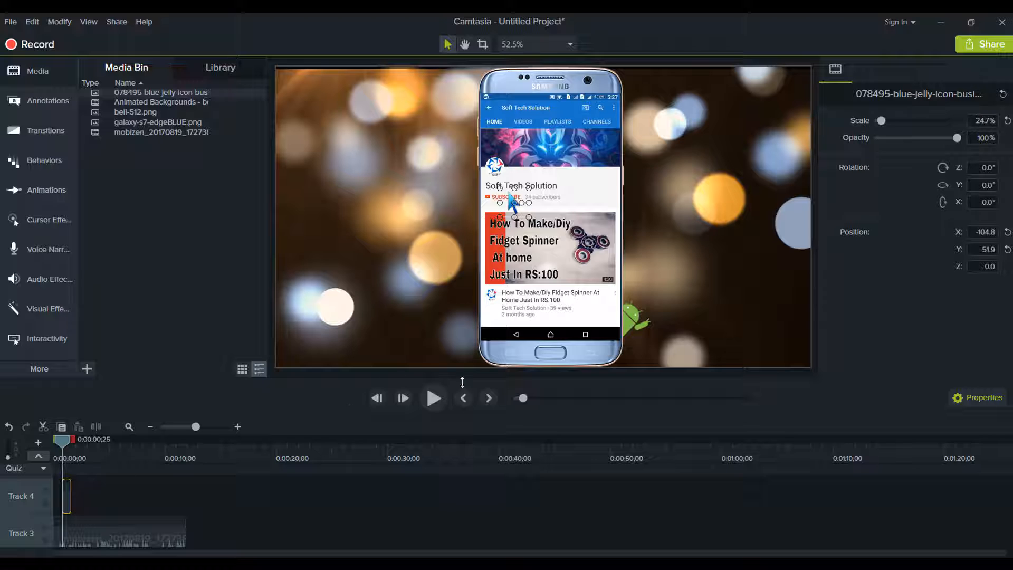
Step: Play on to 0:00:04;20 and paste a copy of the blue cursor clip there on Track 4
left_click(440, 404)
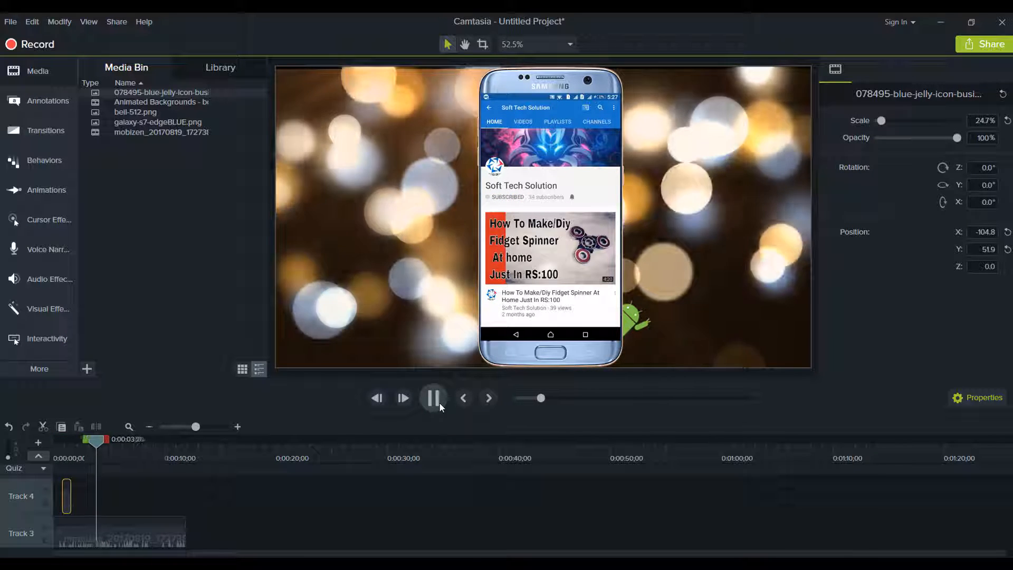
left_click(440, 402)
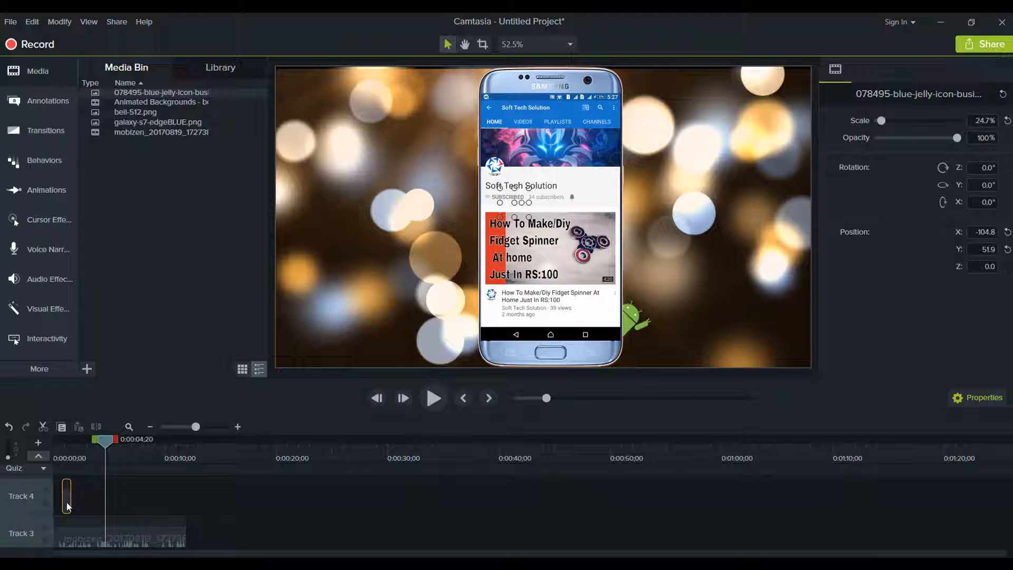
left_click(116, 498)
key("ctrl+v")
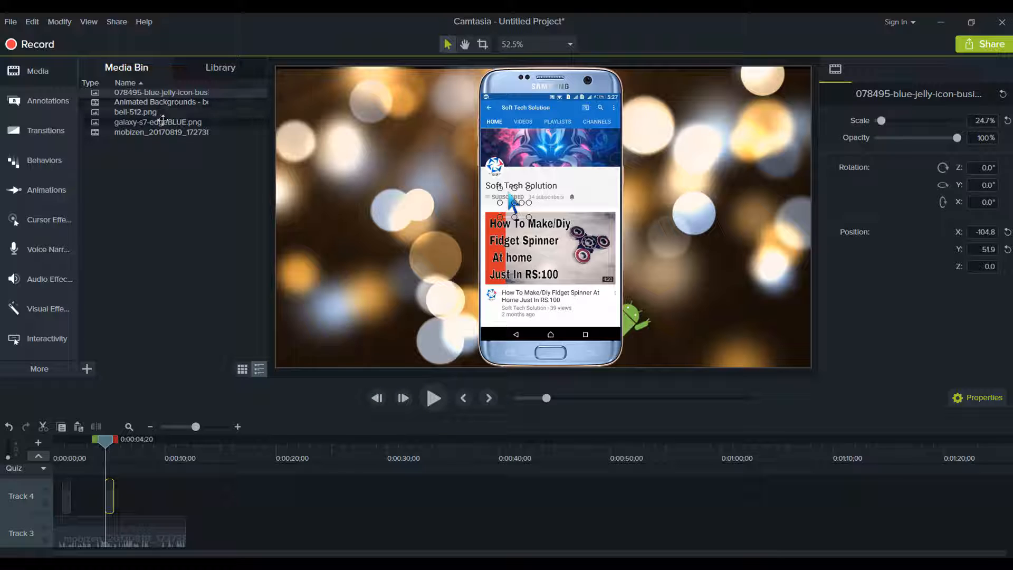
Step: Add bell-512.png on Track 5 at 0:00:04;20, matching the cursor copy's length, and scale it to about 29.7% above the channel's notification icon
left_click_drag(163, 112, 132, 492)
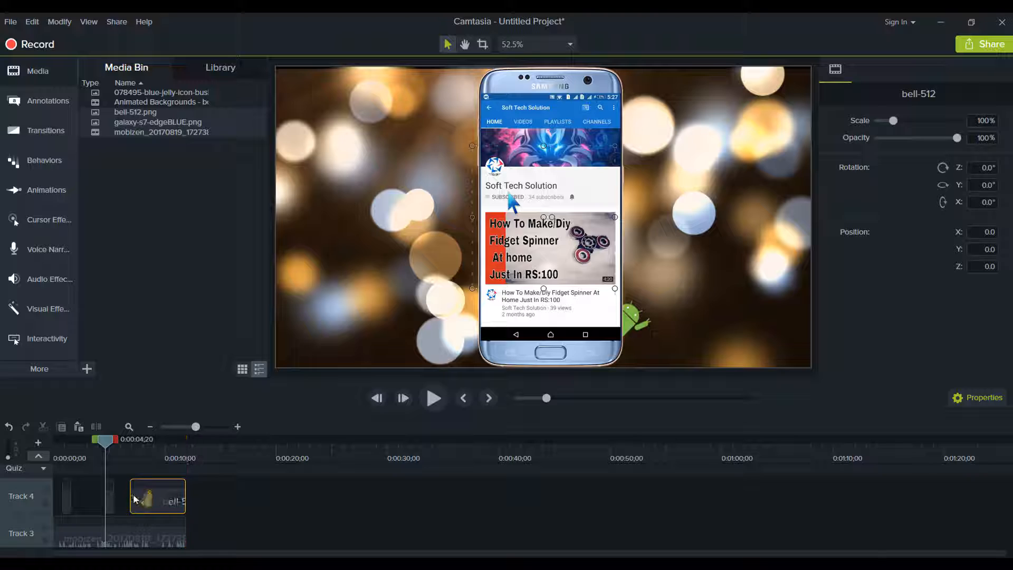
scroll(143, 507, "up", 1)
left_click(143, 517)
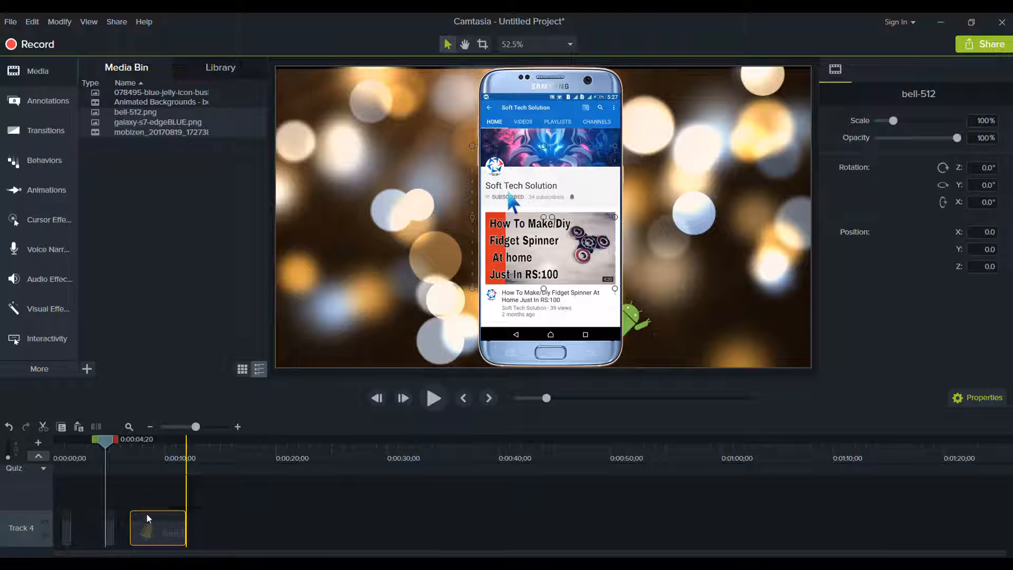
left_click_drag(148, 518, 127, 494)
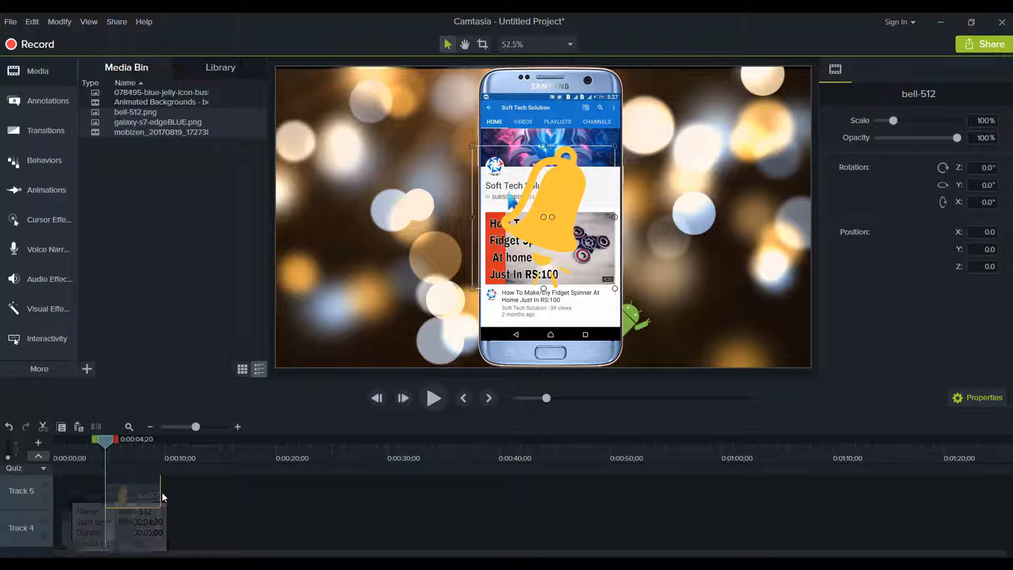
left_click_drag(160, 492, 114, 494)
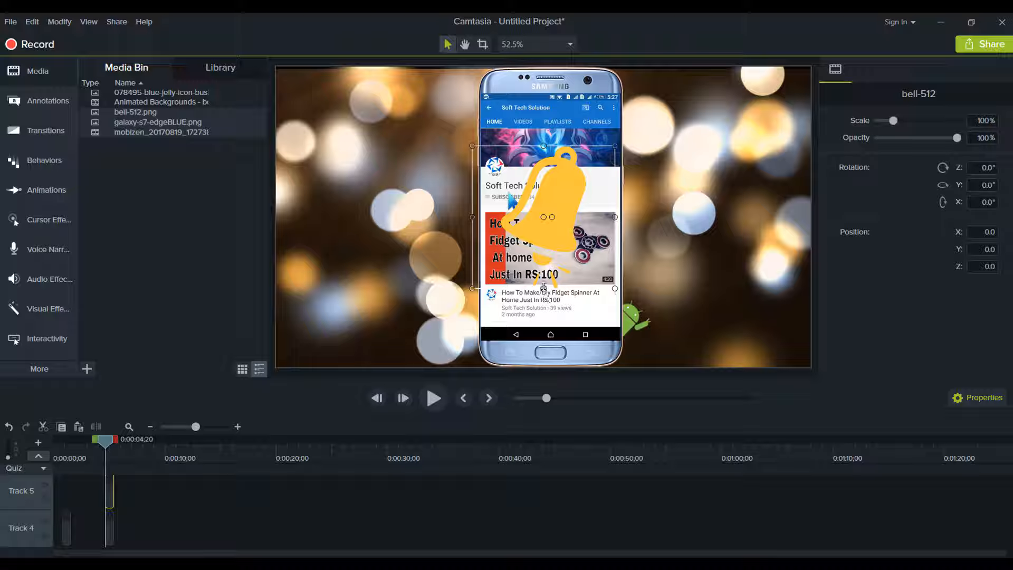
left_click_drag(544, 288, 594, 207)
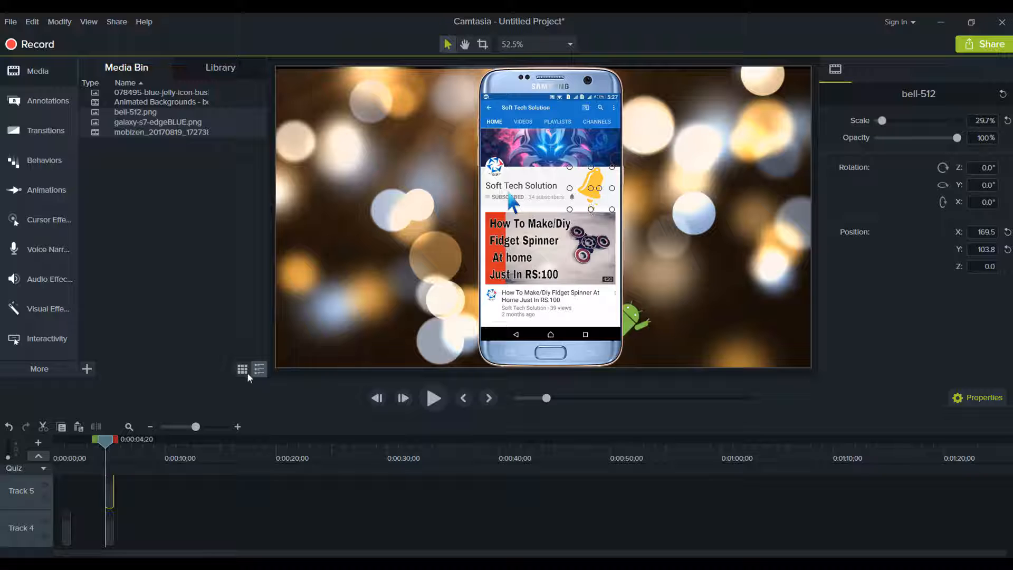
Step: Play past the bell clip, then replay the intro from the start to check the cursor and bell timing
left_click(435, 398)
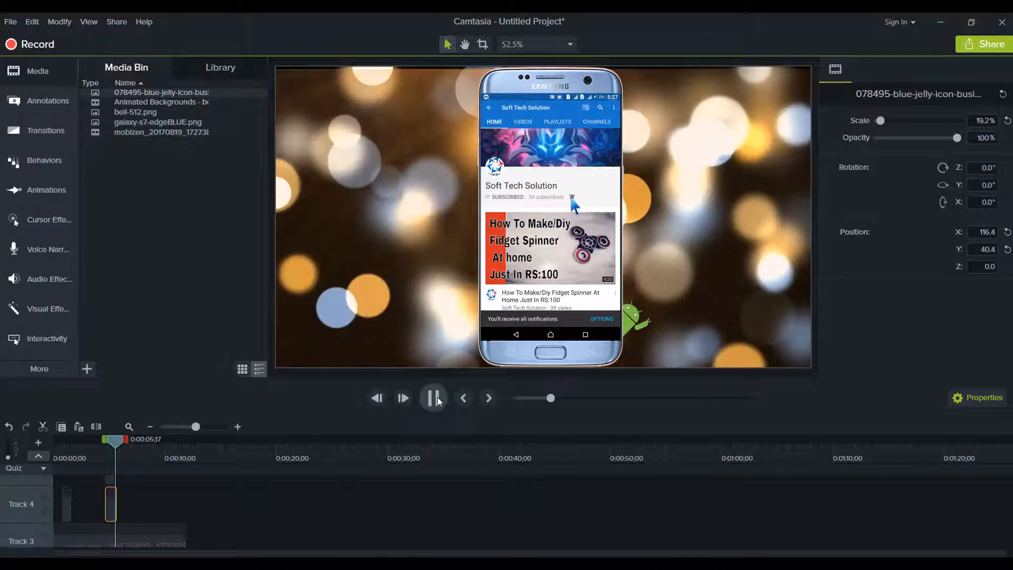
left_click(438, 398)
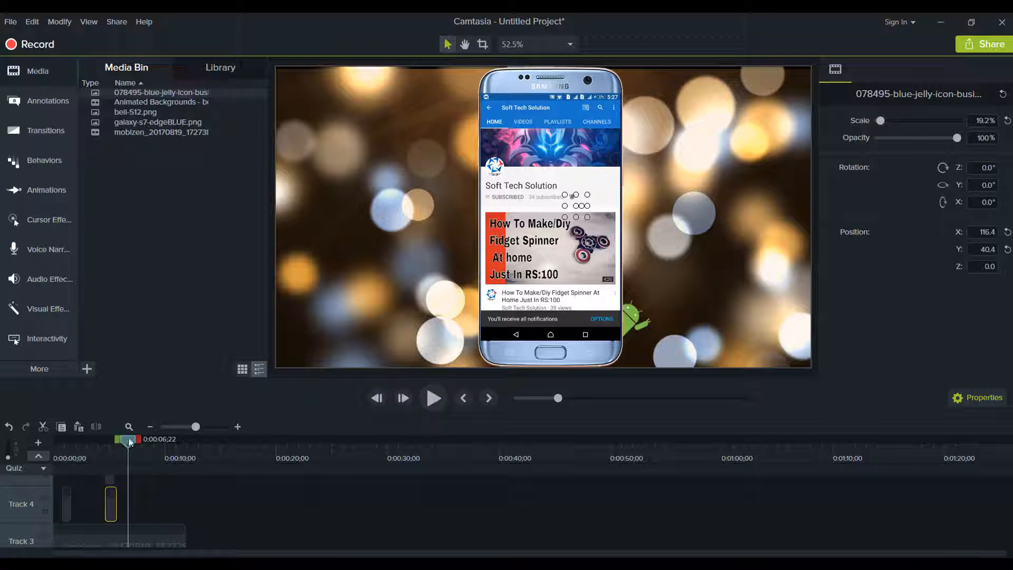
left_click_drag(130, 442, 52, 450)
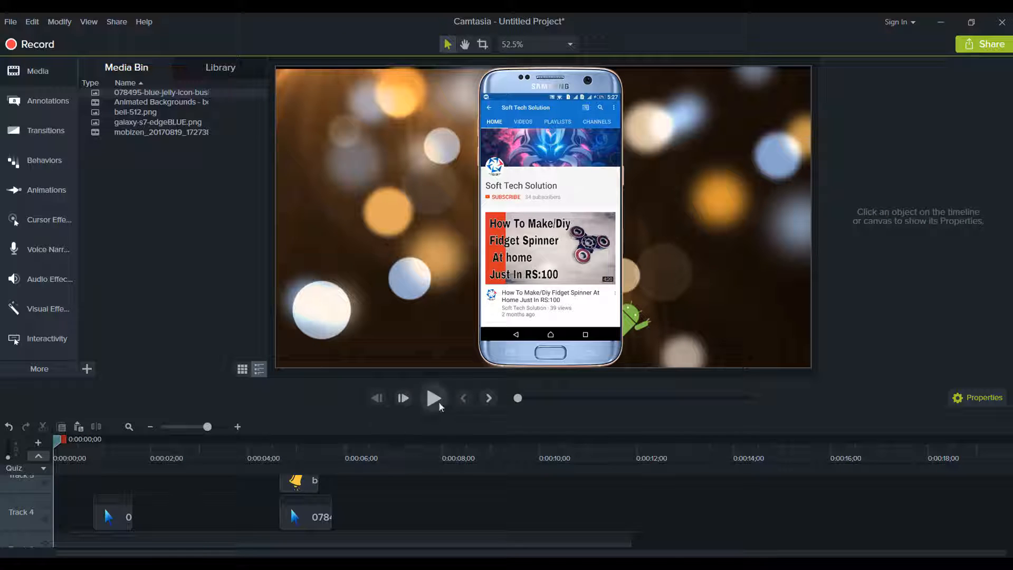
left_click(439, 400)
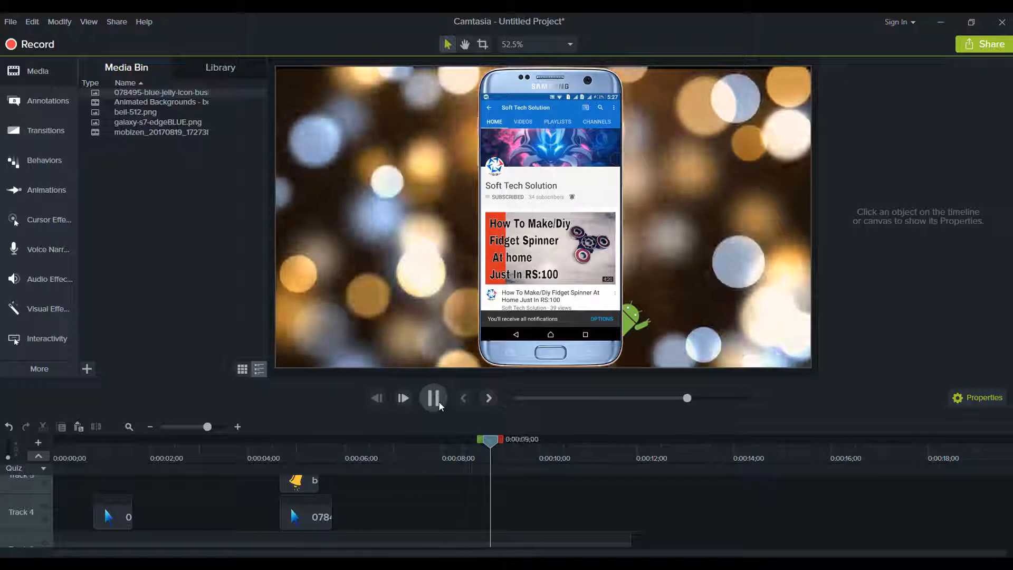
left_click(438, 403)
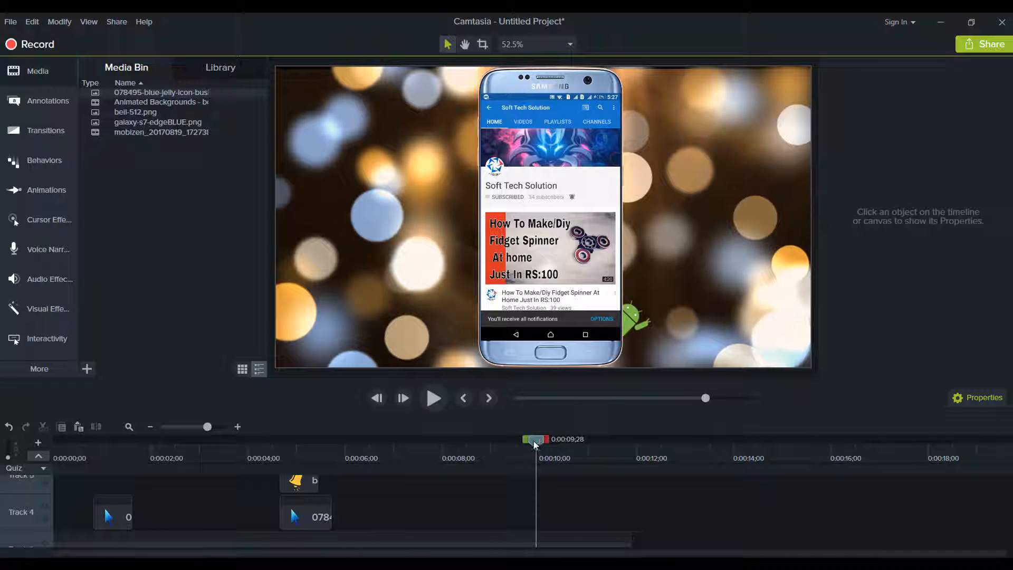
Step: Delete the last stretch of the phone recording, up to its end at 0:00:11;27
left_click_drag(534, 445, 650, 448)
key("Delete")
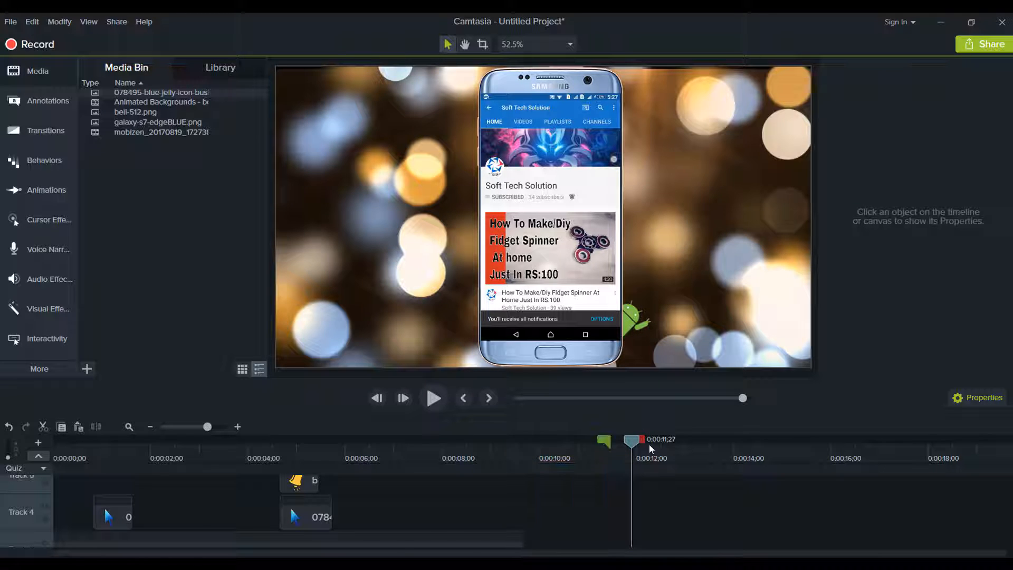
Step: Import the audio file videoplayback (1) from the Music folder on Local Disk (F:) into the project media
scroll(163, 522, "up", 2)
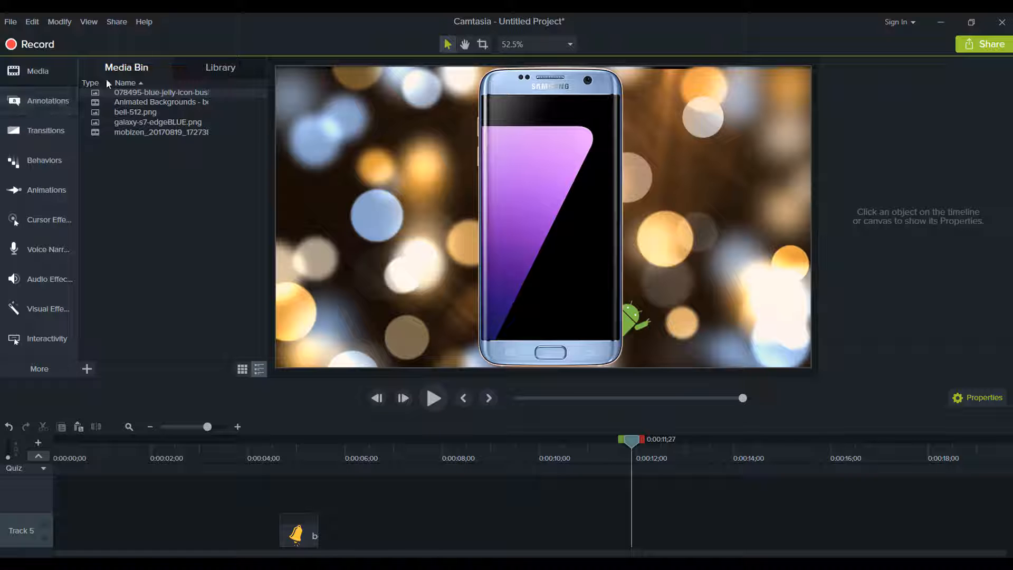
left_click(96, 369)
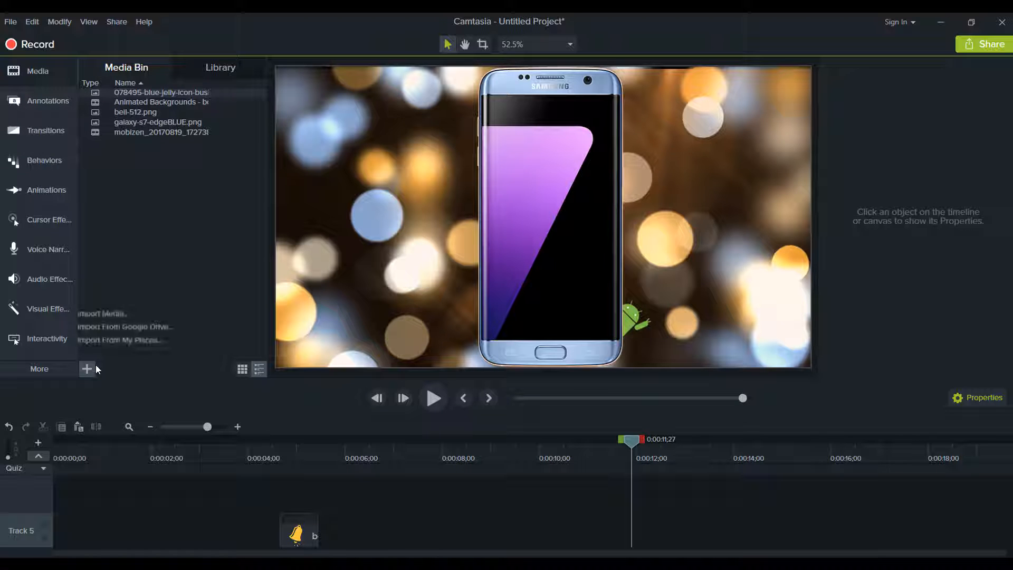
left_click(118, 313)
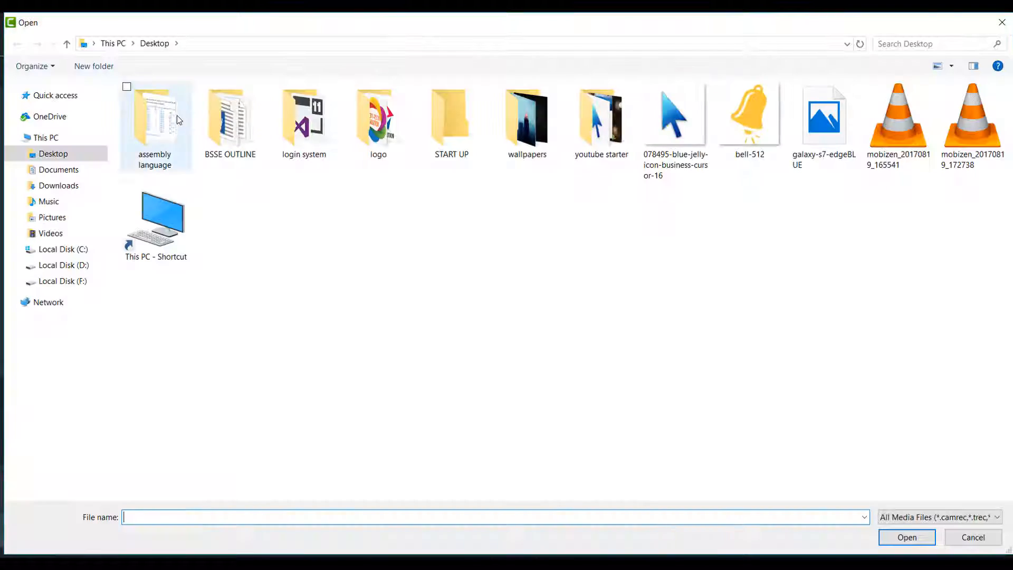
left_click(63, 280)
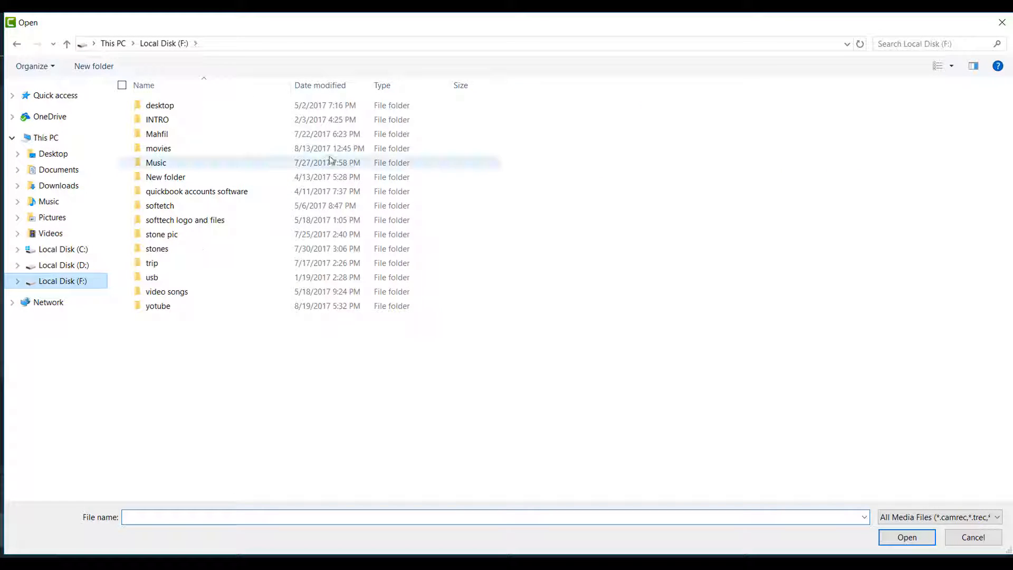
double_click(278, 161)
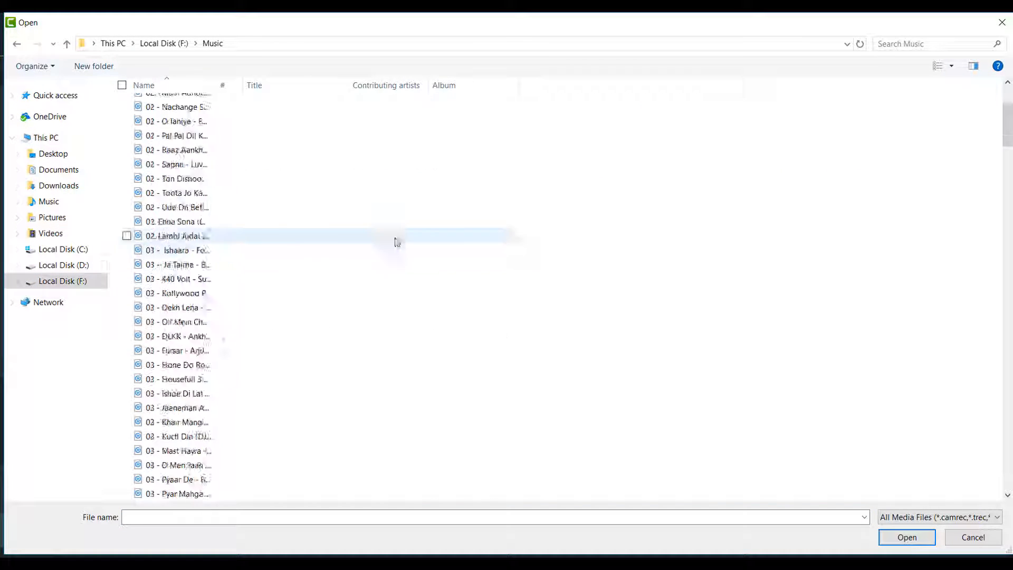
scroll(396, 254, "down", 20)
scroll(394, 280, "up", 6)
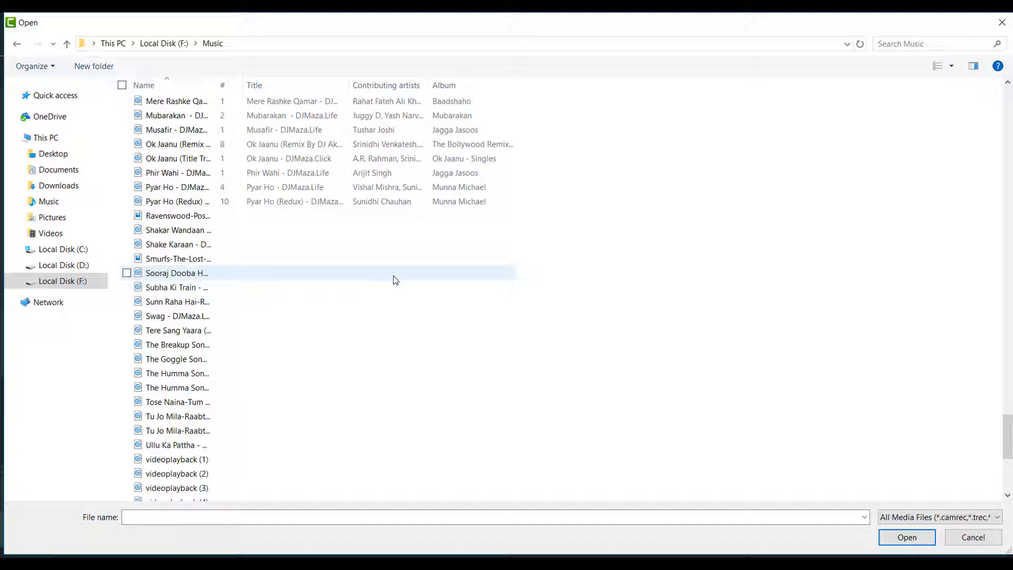
scroll(364, 274, "down", 6)
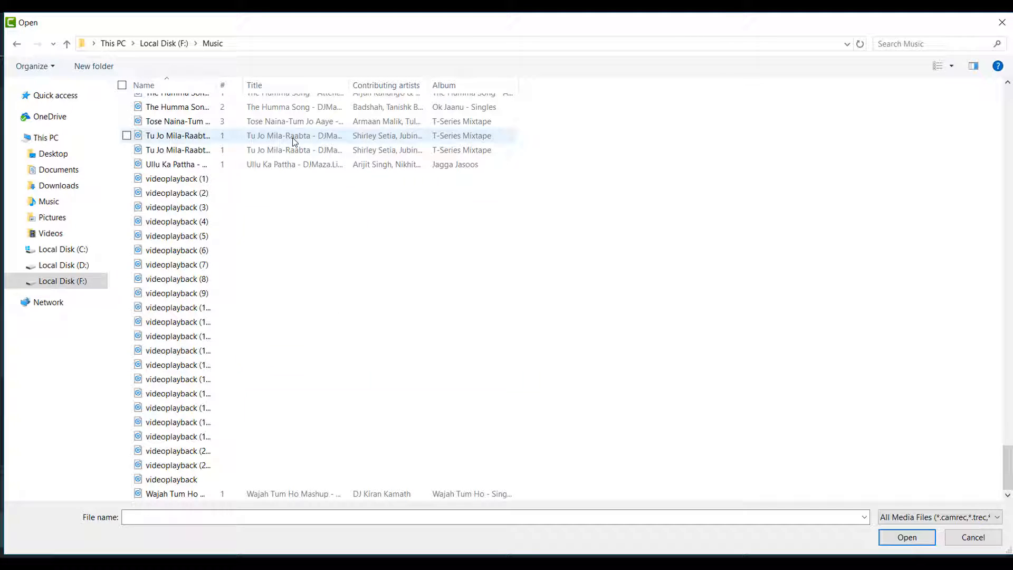
double_click(294, 178)
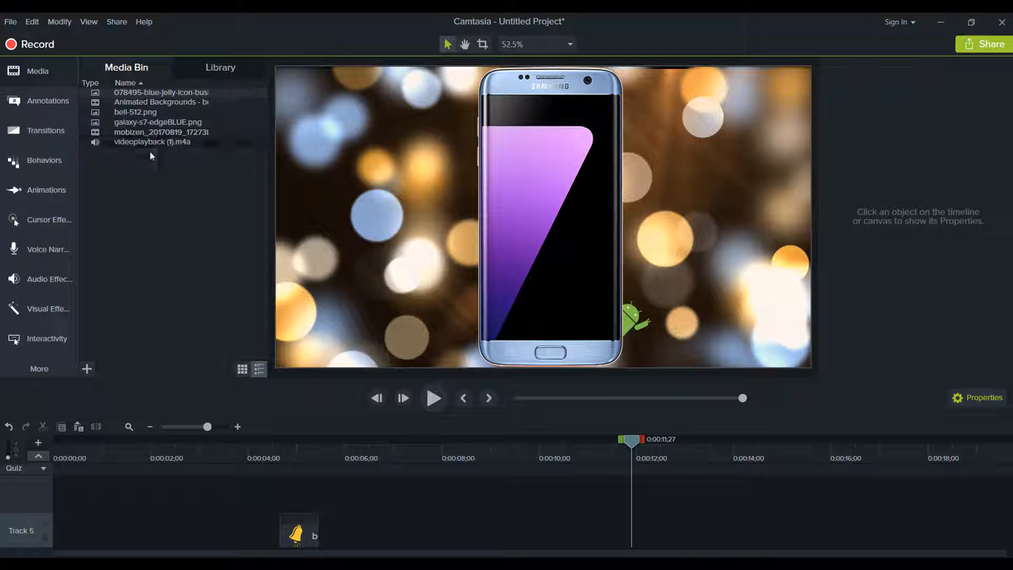
Step: Place videoplayback (1).m4a on Track 6 at the timeline start and remove its quiet opening of about 3 seconds
left_click_drag(150, 142, 58, 505)
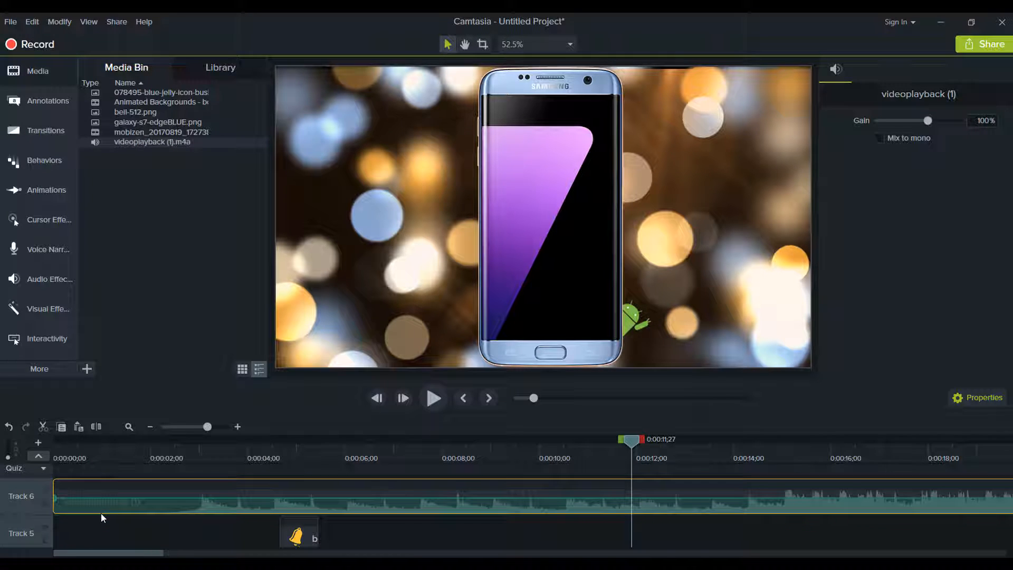
left_click_drag(69, 507, 16, 511)
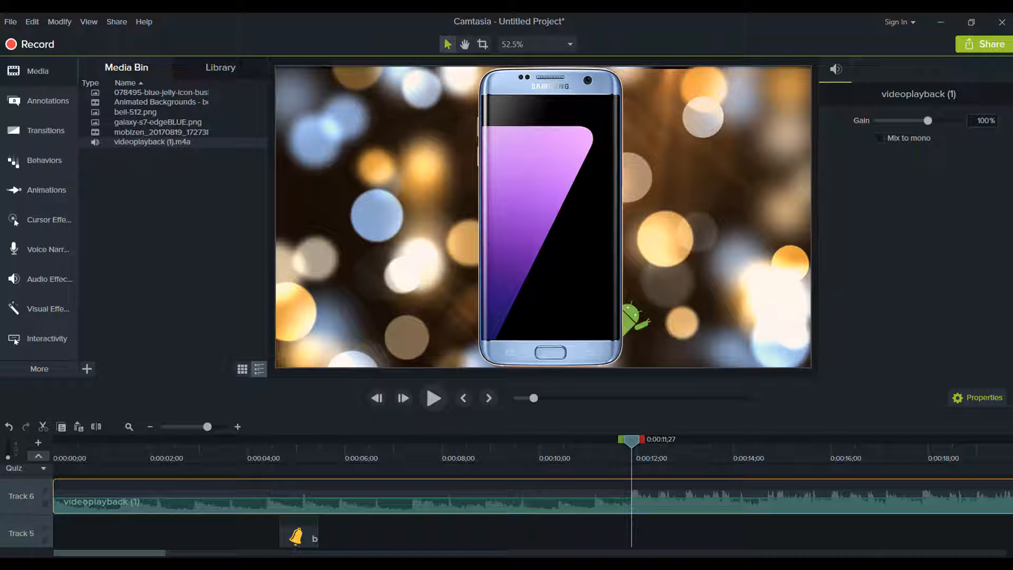
Step: Trim the end of the music clip on Track 6 to 0:00:11;27 and return the playhead to the timeline start
left_click(150, 426)
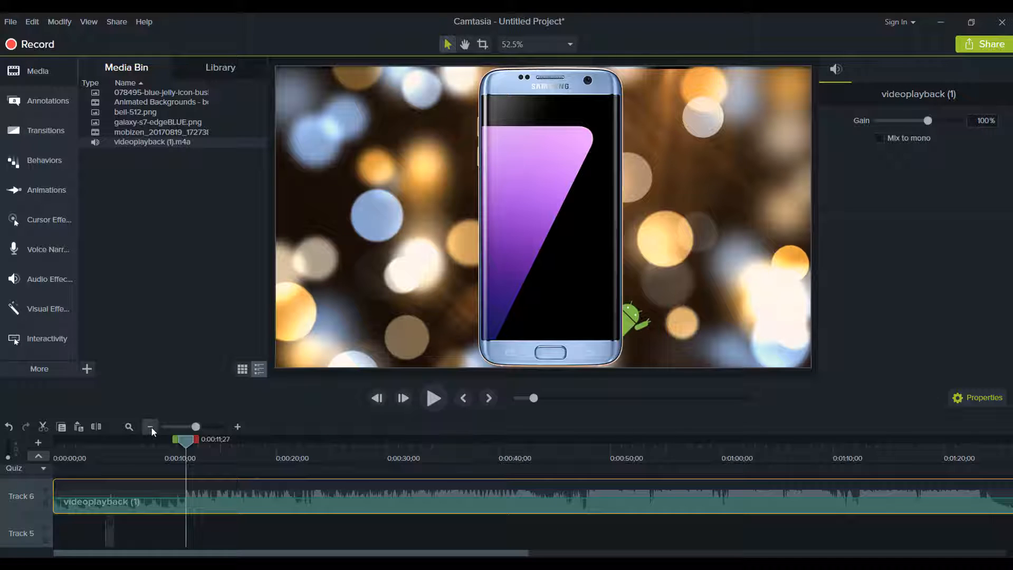
left_click(150, 427)
left_click(150, 426)
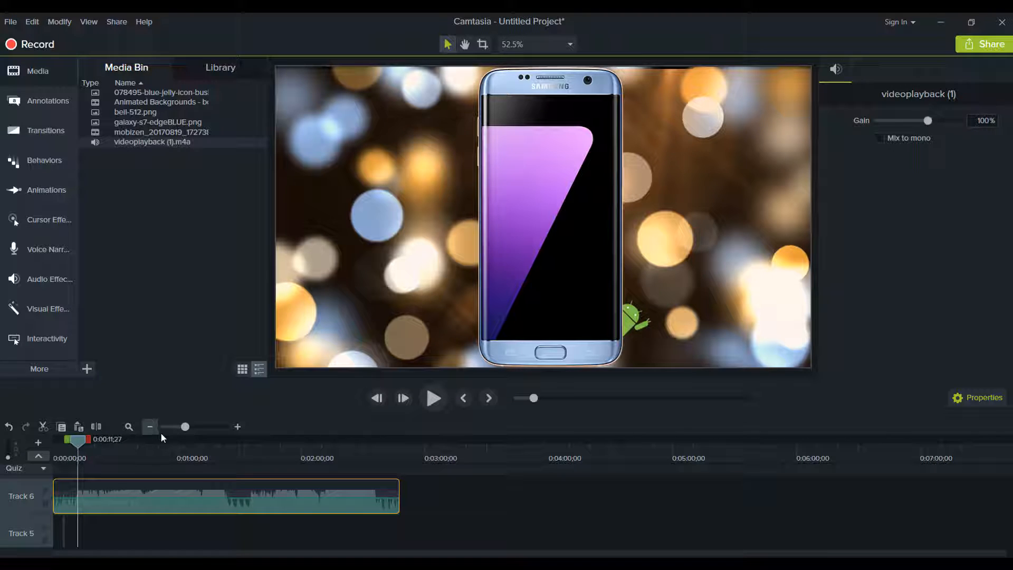
left_click(401, 505)
left_click(397, 505)
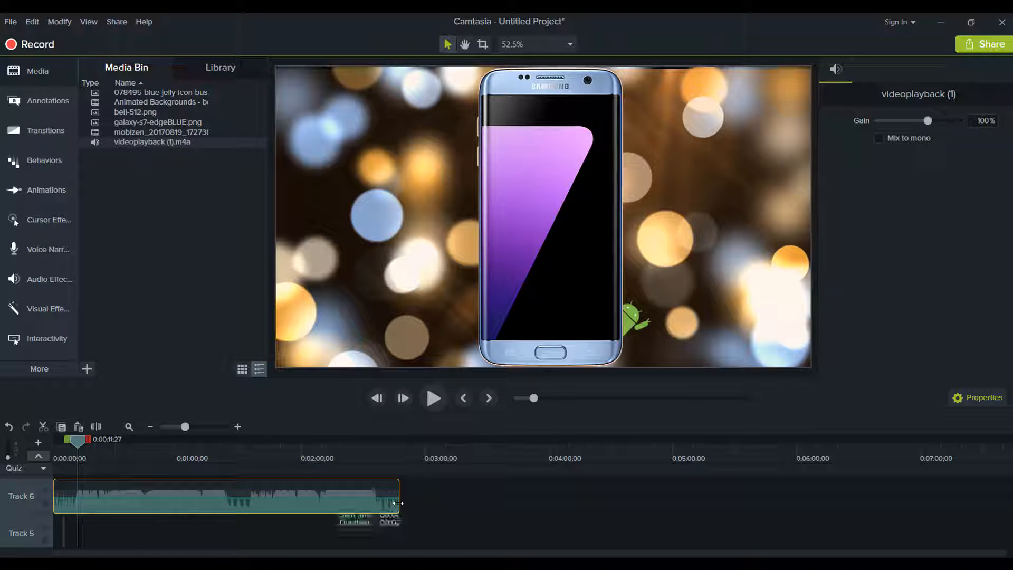
left_click_drag(398, 503, 80, 518)
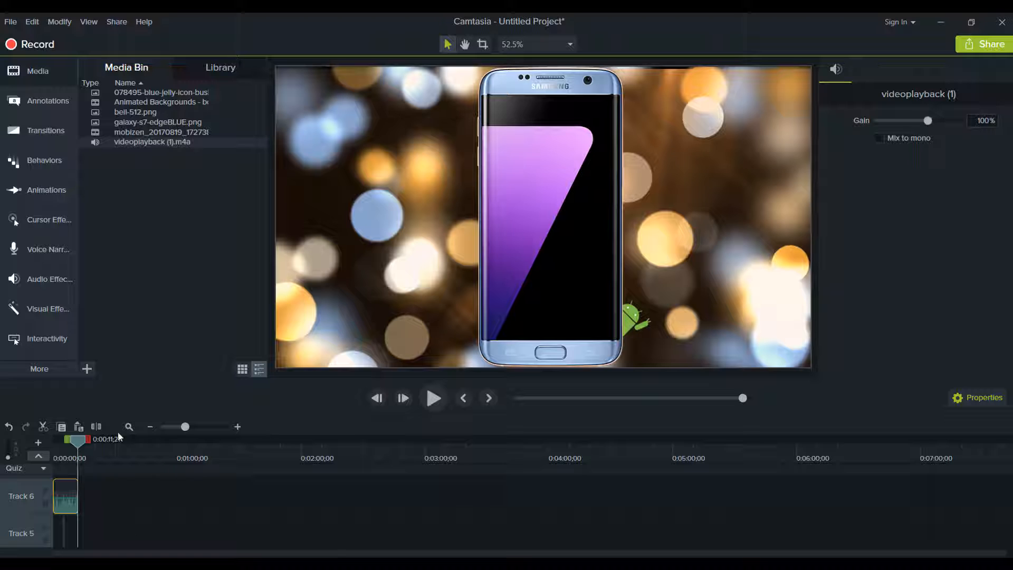
left_click_drag(75, 443, 46, 442)
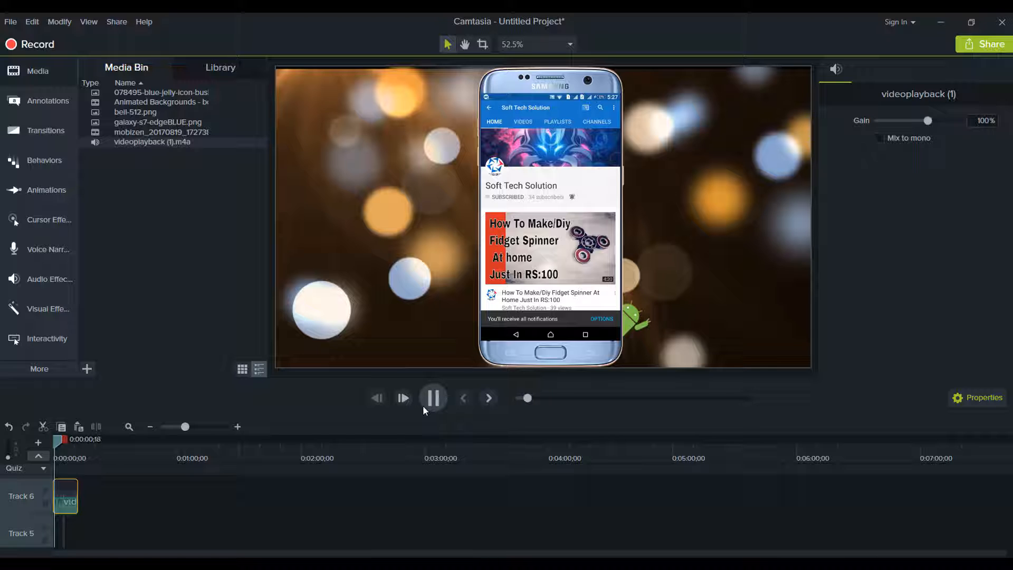
Step: Stop the preview and lower the audio level of the music clip on Track 6
left_click(435, 403)
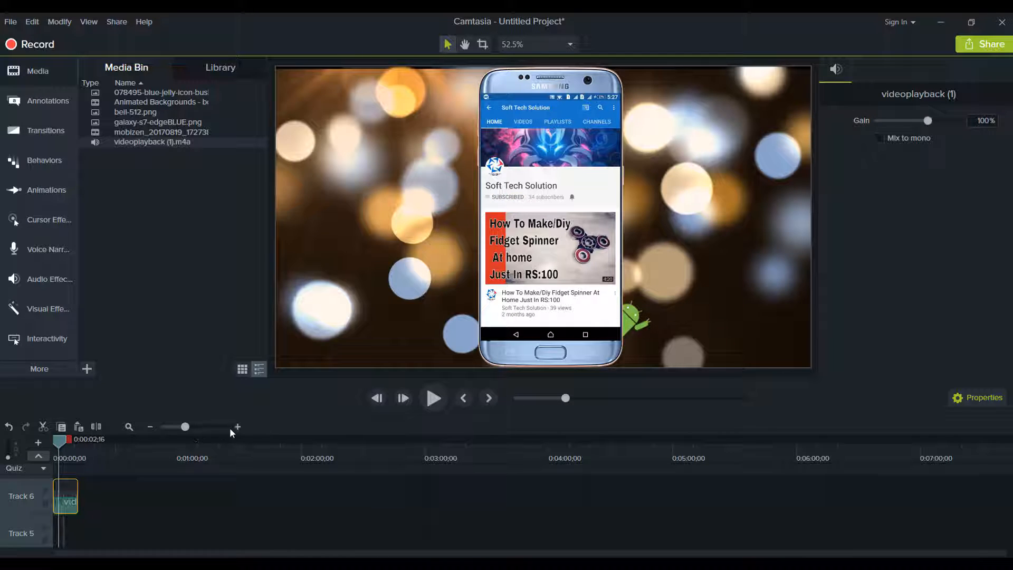
left_click(232, 427)
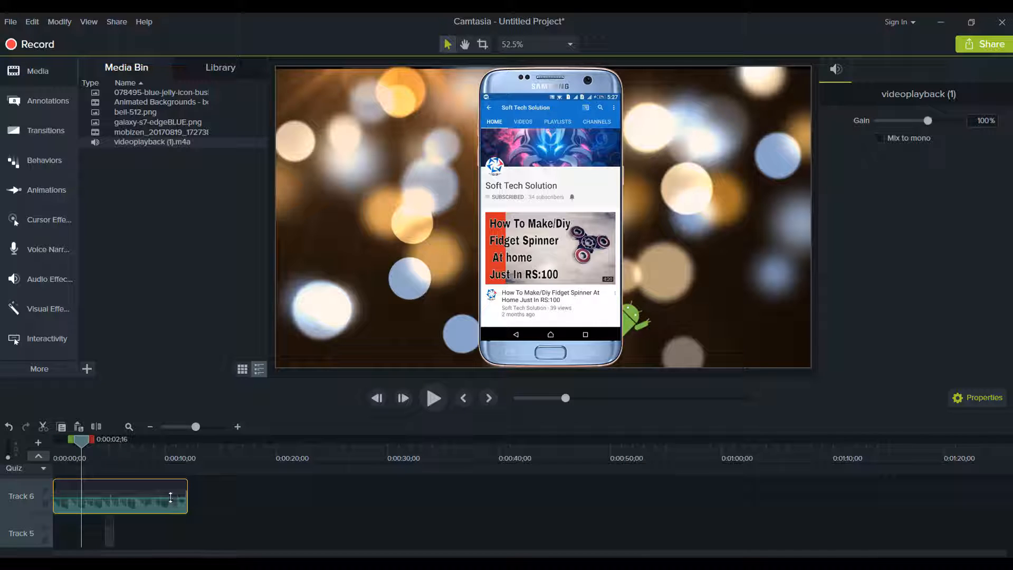
left_click_drag(170, 497, 175, 511)
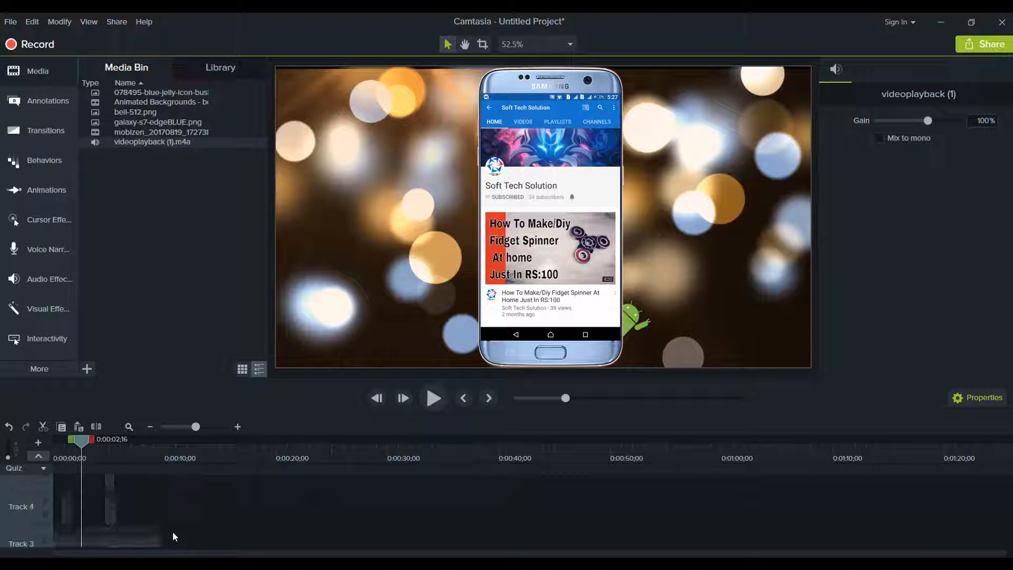
Step: Apply the Volume Leveling audio effect to the mobizen phone recording on Track 3
scroll(172, 531, "down", 3)
left_click(145, 529)
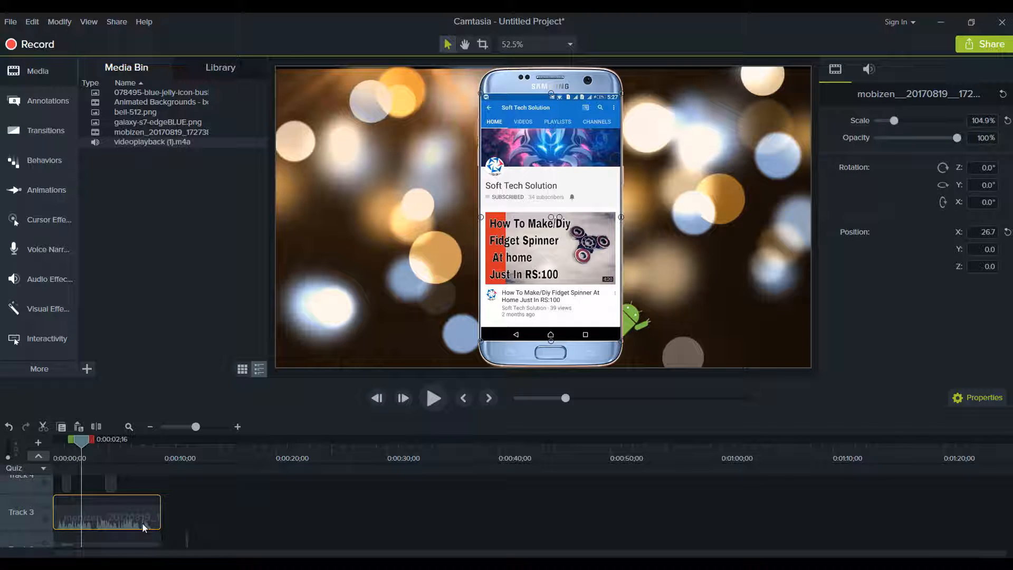
left_click(39, 295)
left_click(43, 285)
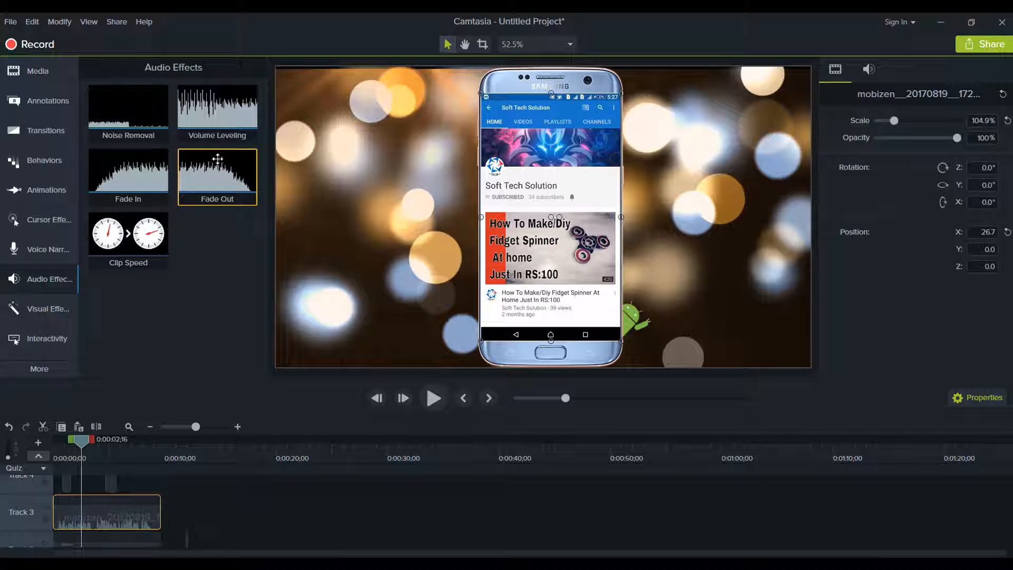
left_click_drag(211, 176, 139, 512)
Step: Play the whole intro twice from the timeline start to check its picture and sound, and look over the tracks
left_click_drag(82, 443, 37, 443)
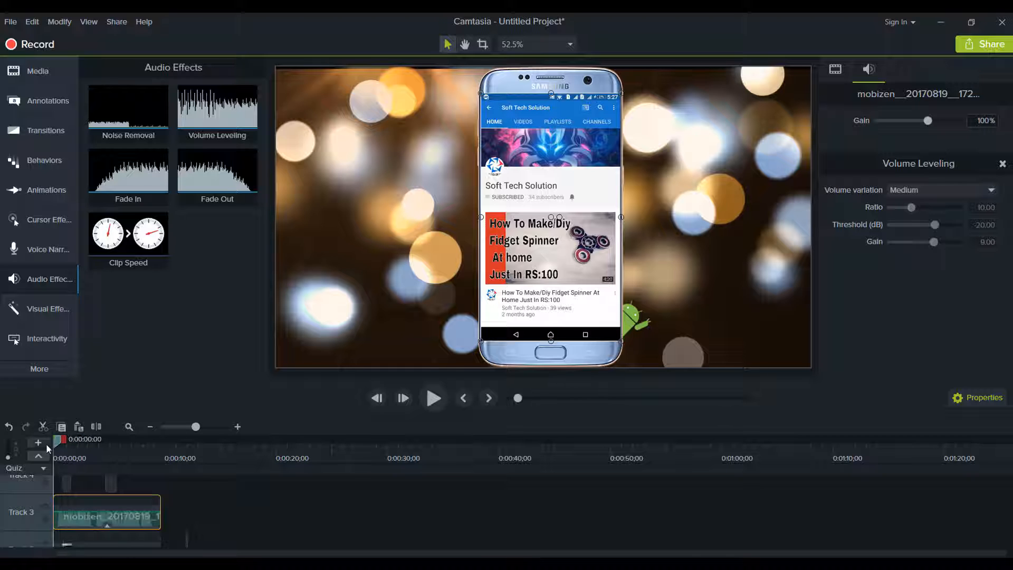
left_click(433, 400)
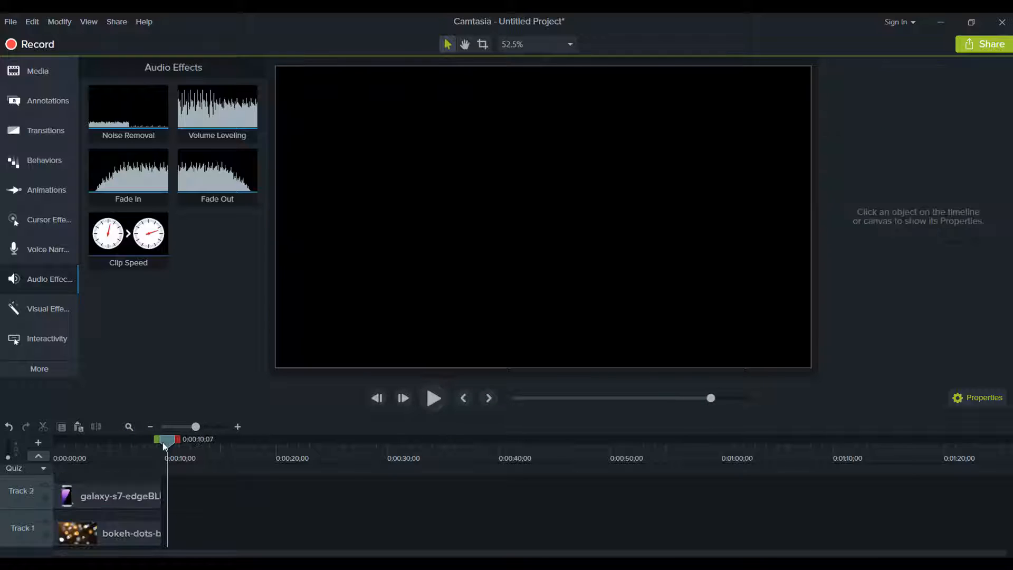
left_click_drag(163, 442, 39, 446)
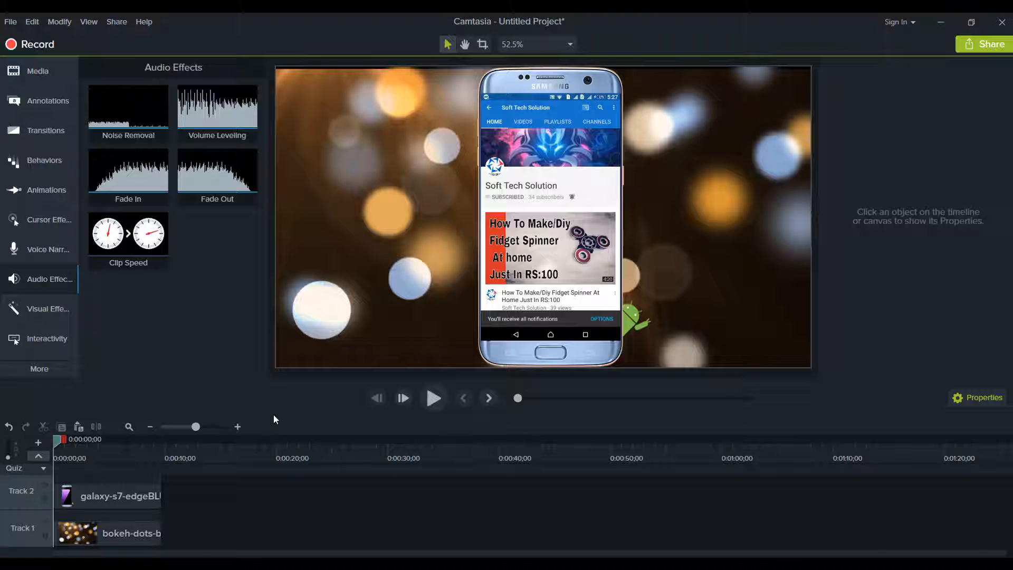
left_click(434, 398)
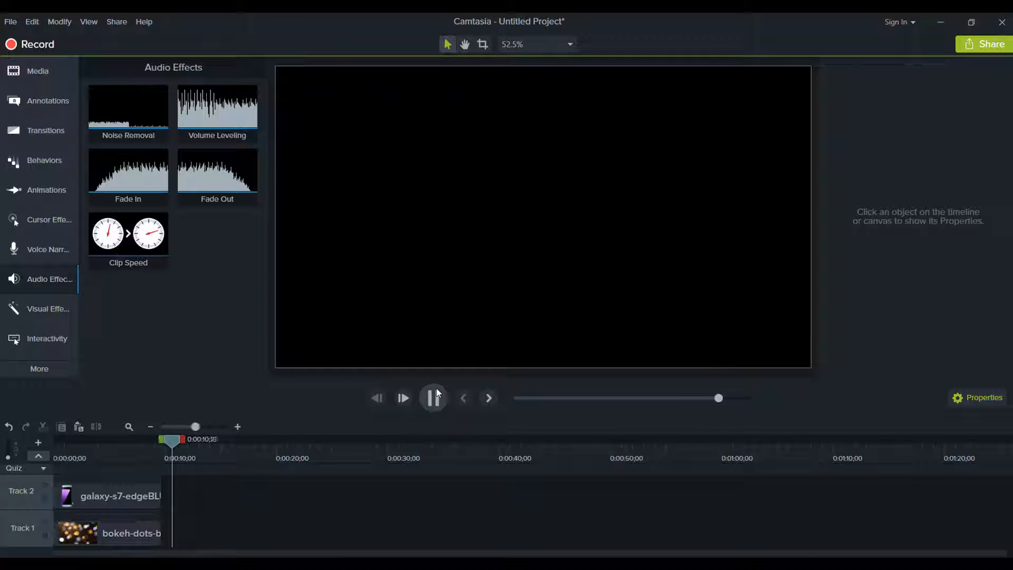
left_click(434, 397)
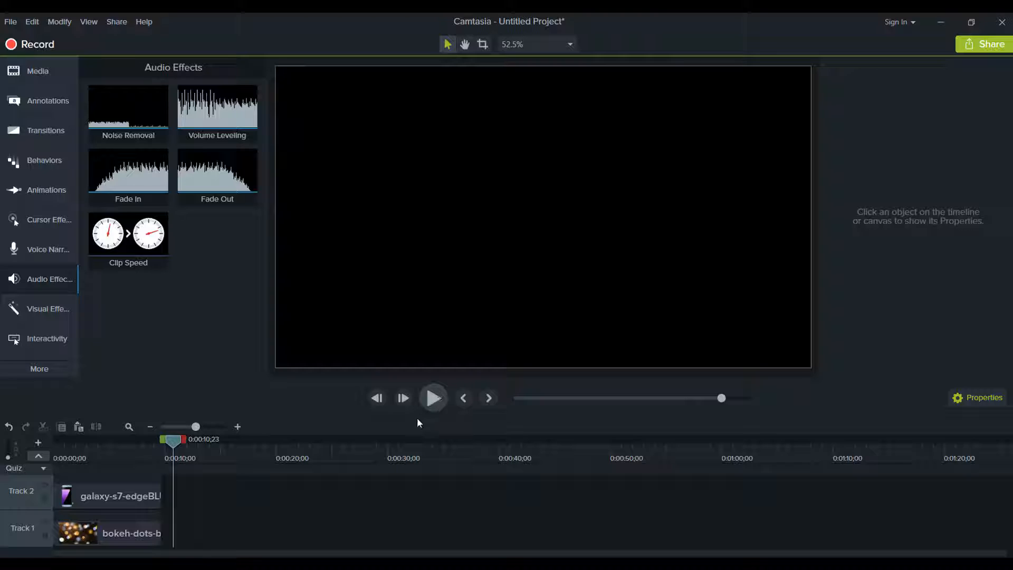
scroll(232, 509, "up", 1)
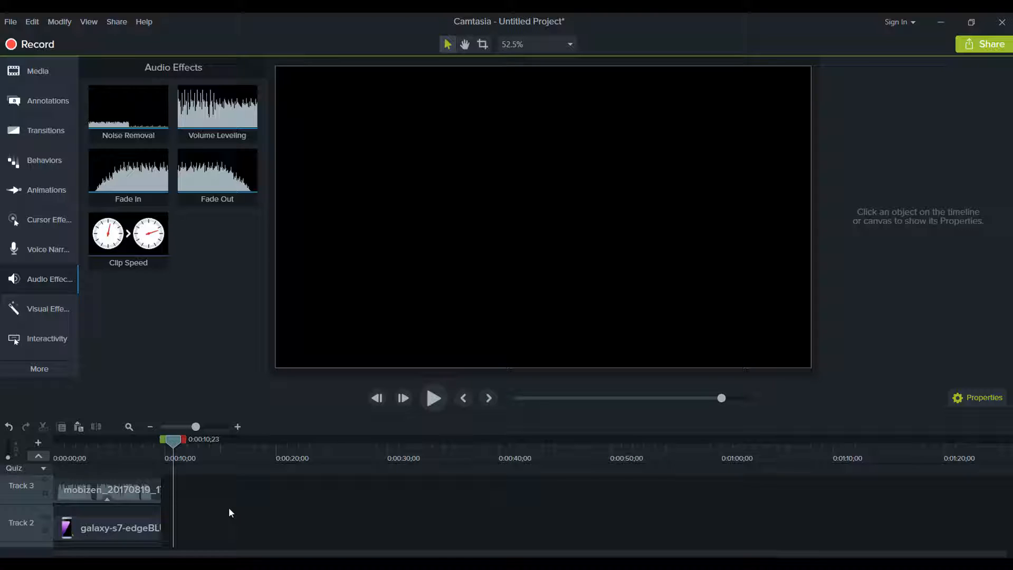
scroll(229, 509, "up", 1)
scroll(229, 512, "up", 2)
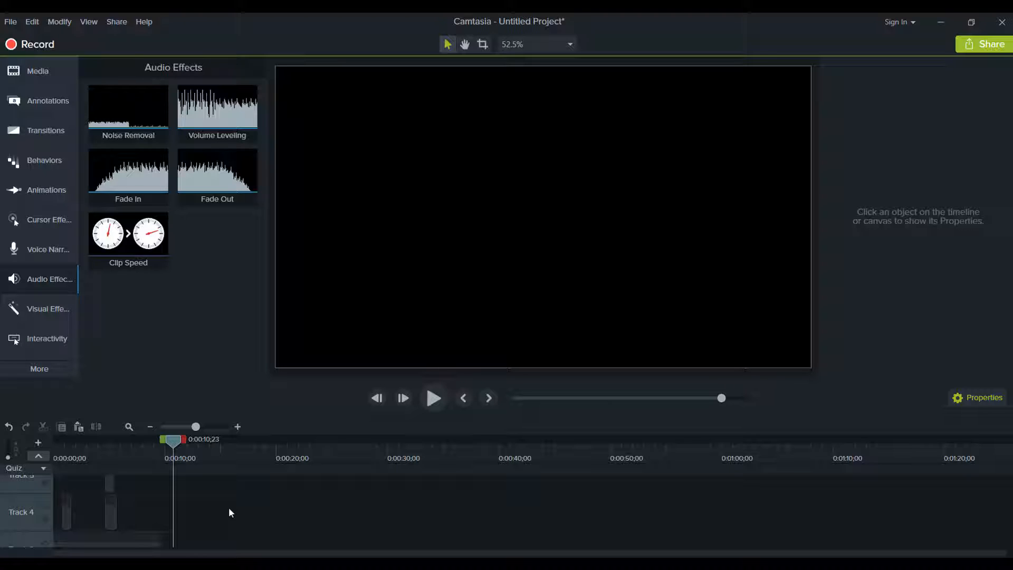